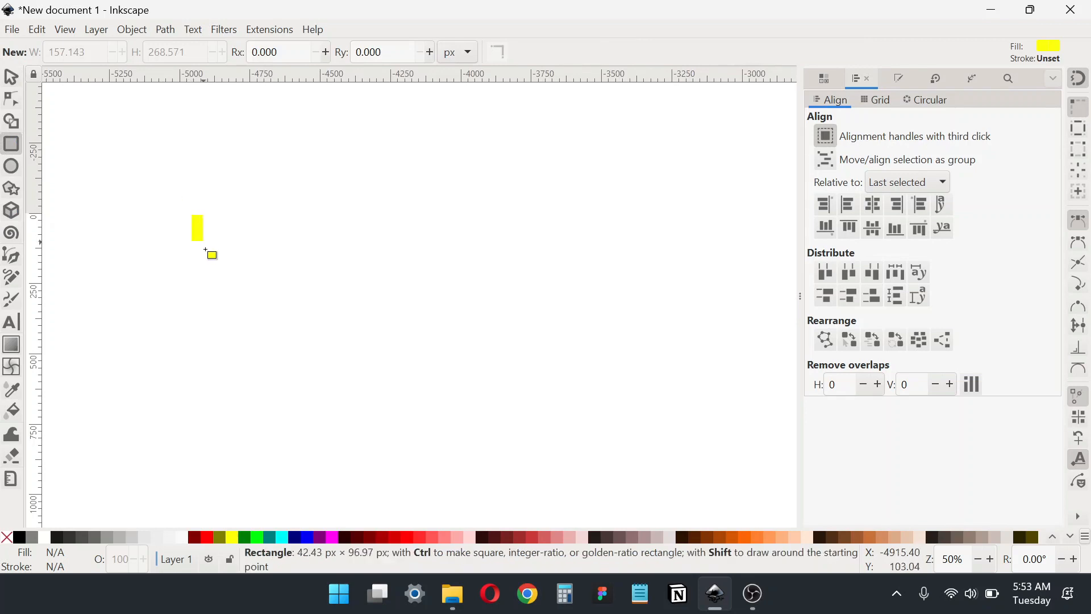
- Set the yellow rectangle's size to 500 px wide and 600 px high
left_click(11, 76)
left_click(532, 53)
key("ctrl+a")
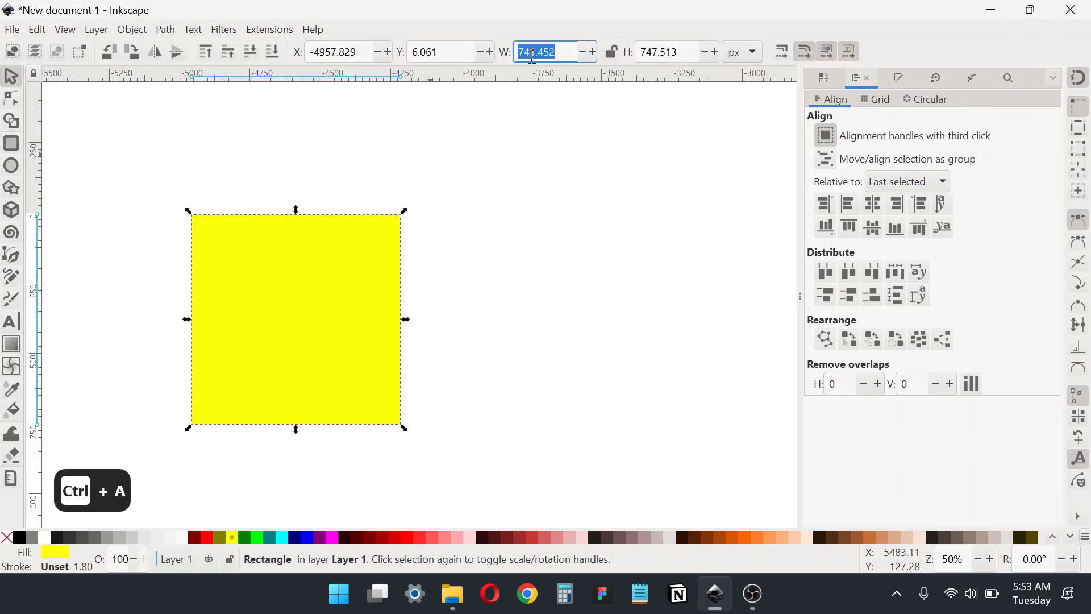
type("500")
key("Tab")
type("600")
key("Return")
scroll(307, 241, "left", 2)
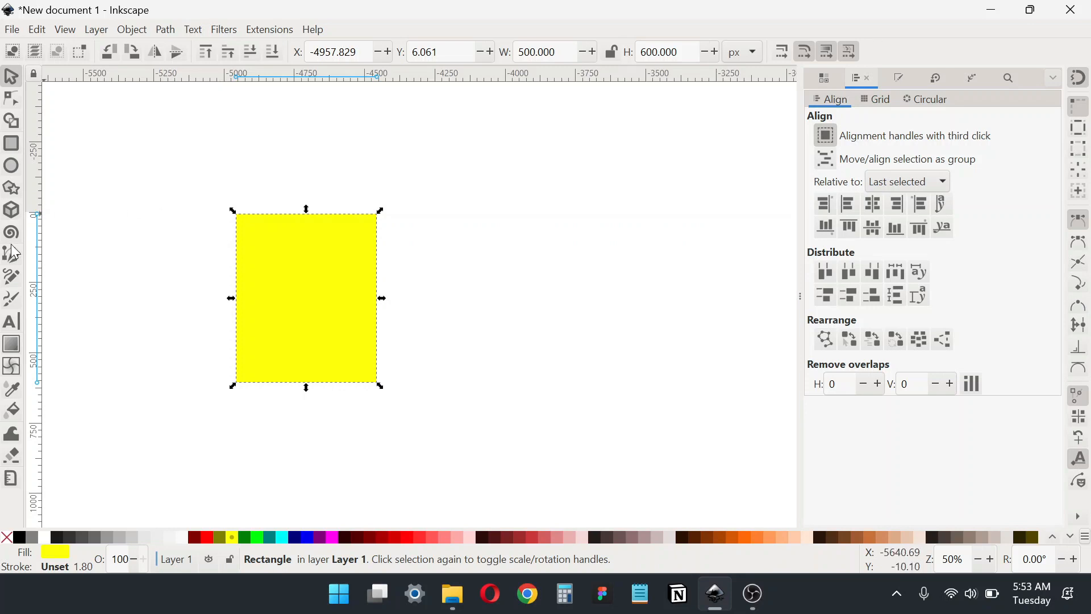
- Enable snapping to bounding box corners and place guides along all four edges of the yellow rectangle
left_click_drag(38, 248, 244, 215)
left_click(1083, 147)
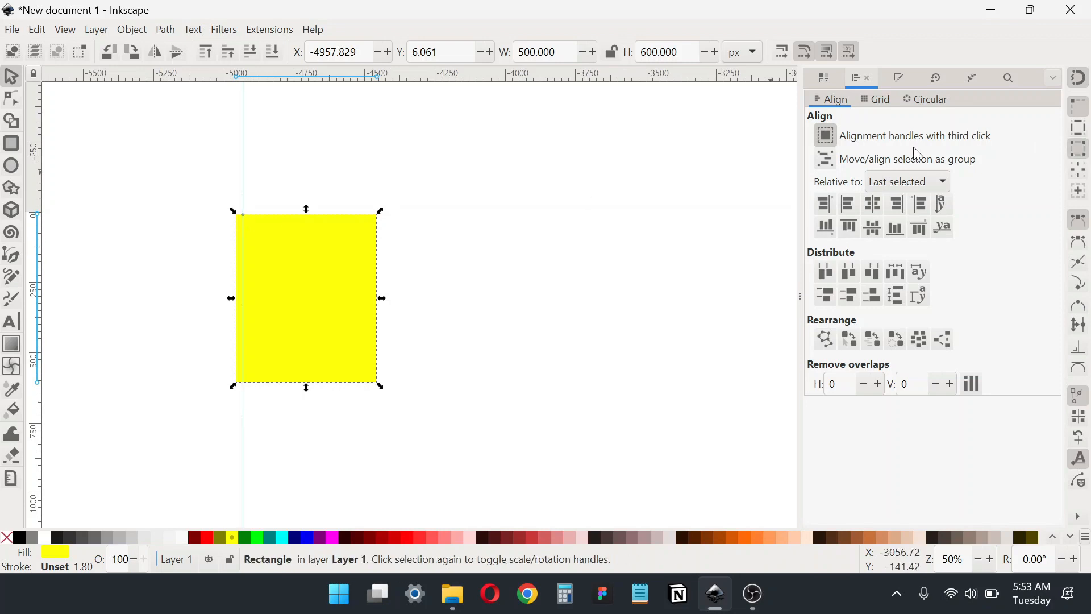
left_click(245, 199)
left_click_drag(244, 200, 237, 216)
left_click_drag(257, 73, 243, 216)
left_click_drag(36, 236, 374, 189)
left_click_drag(370, 79, 376, 383)
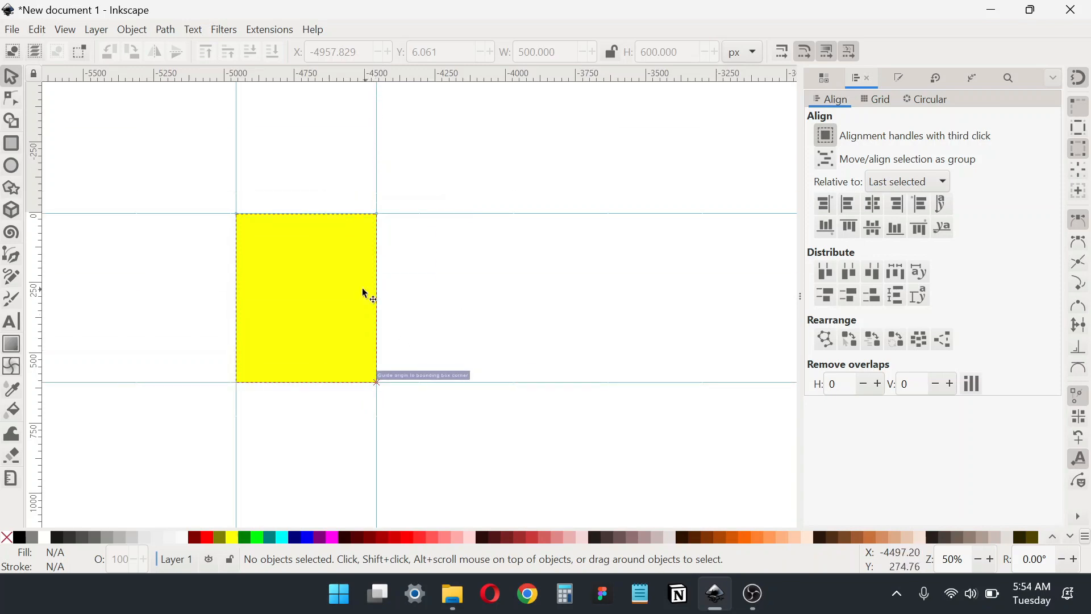
- Set the yellow rectangle's width to 145 px to make a vertical bar along the left guide
left_click(334, 290)
left_click(539, 52)
key("ctrl+a")
type("145")
key("Return")
scroll(295, 302, "left", 1)
scroll(298, 271, "up", 1)
scroll(298, 267, "up", 1)
scroll(284, 253, "down", 1)
left_click_drag(285, 292, 281, 260)
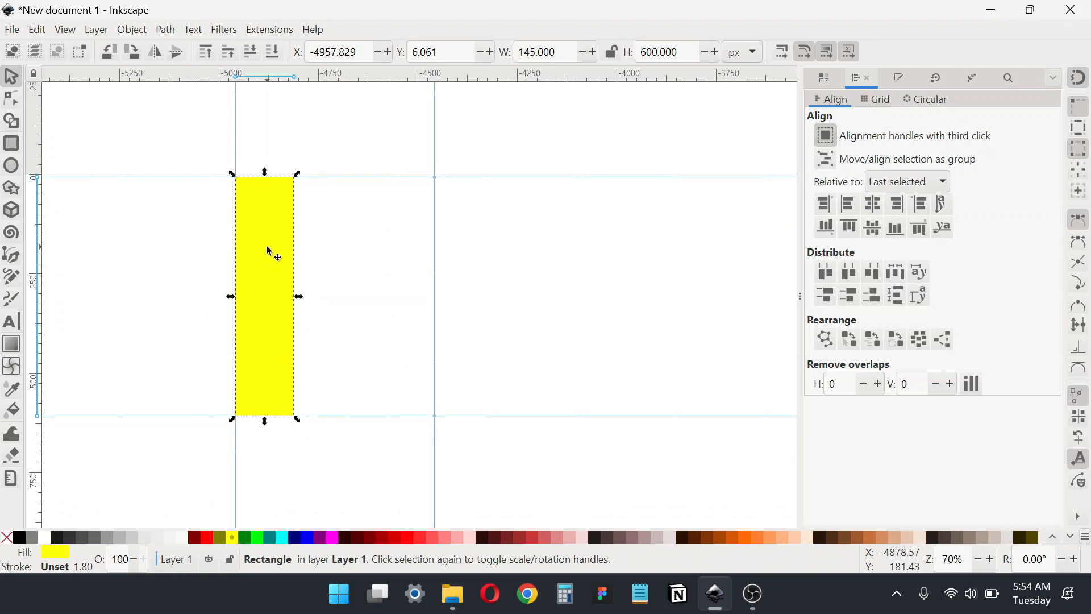
- Duplicate the yellow bar twice, placing one copy beside the original and the other flush against the right guide
right_click(270, 250)
left_click(302, 315)
left_click_drag(247, 209, 316, 203)
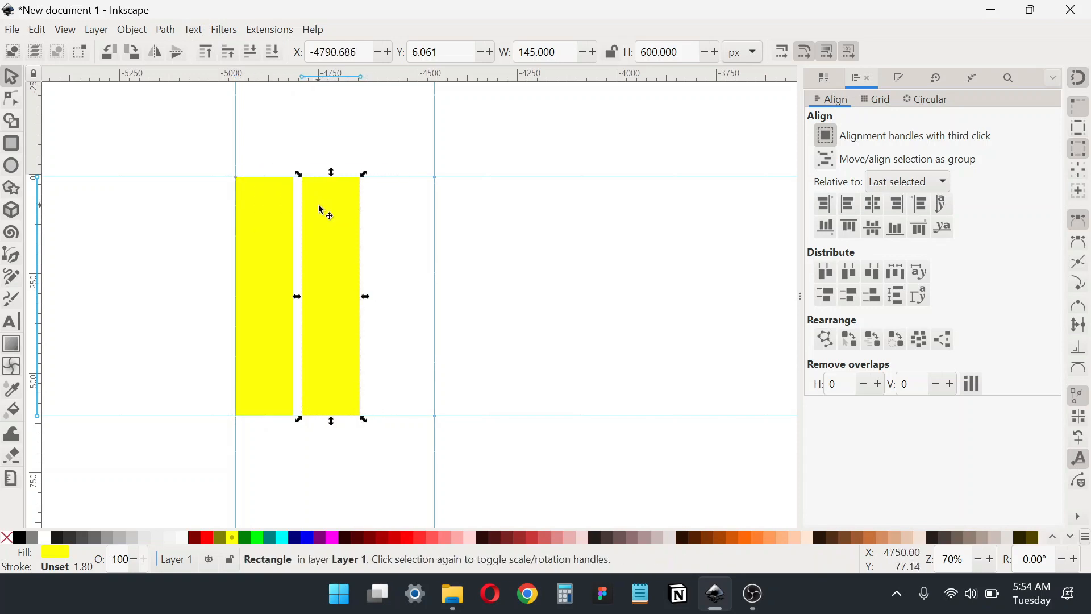
right_click(319, 206)
left_click(354, 273)
left_click_drag(324, 200, 398, 210)
- Distribute the three yellow bars horizontally with even gaps between them
left_click_drag(206, 149, 512, 474)
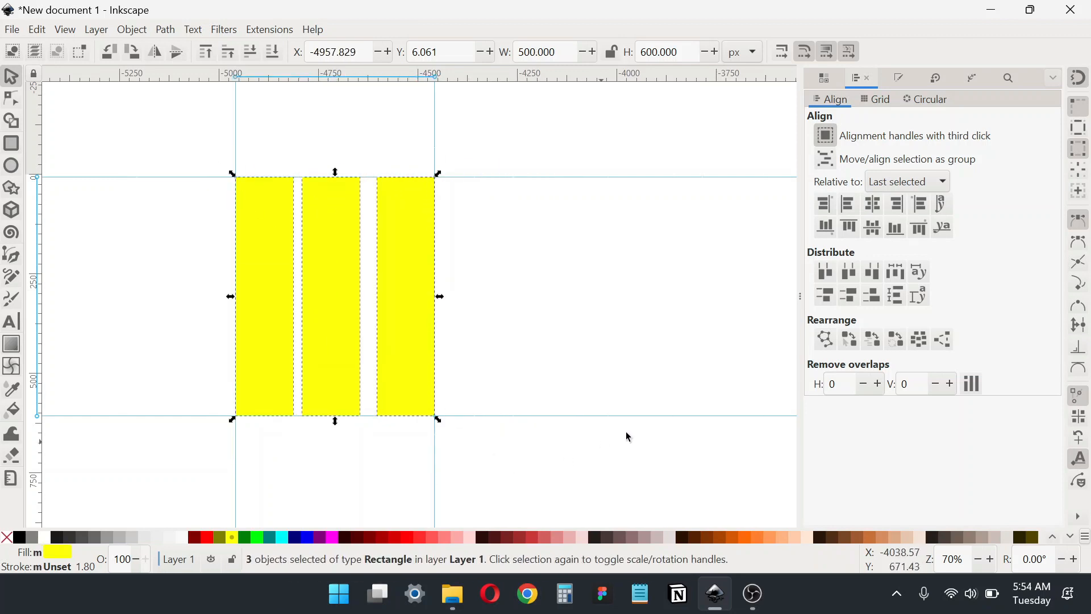
left_click(898, 271)
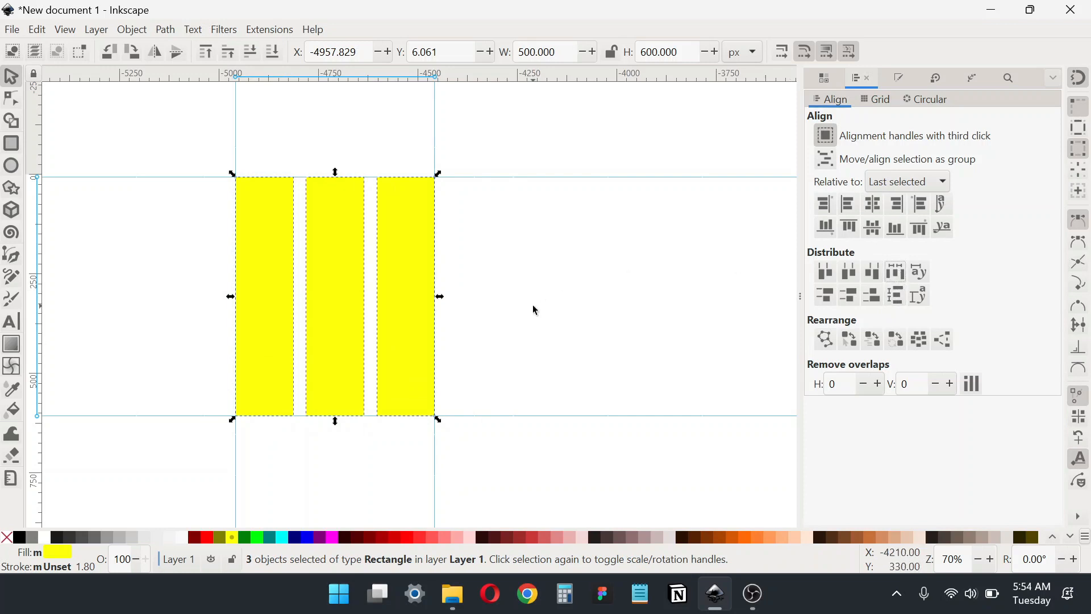
left_click(493, 310)
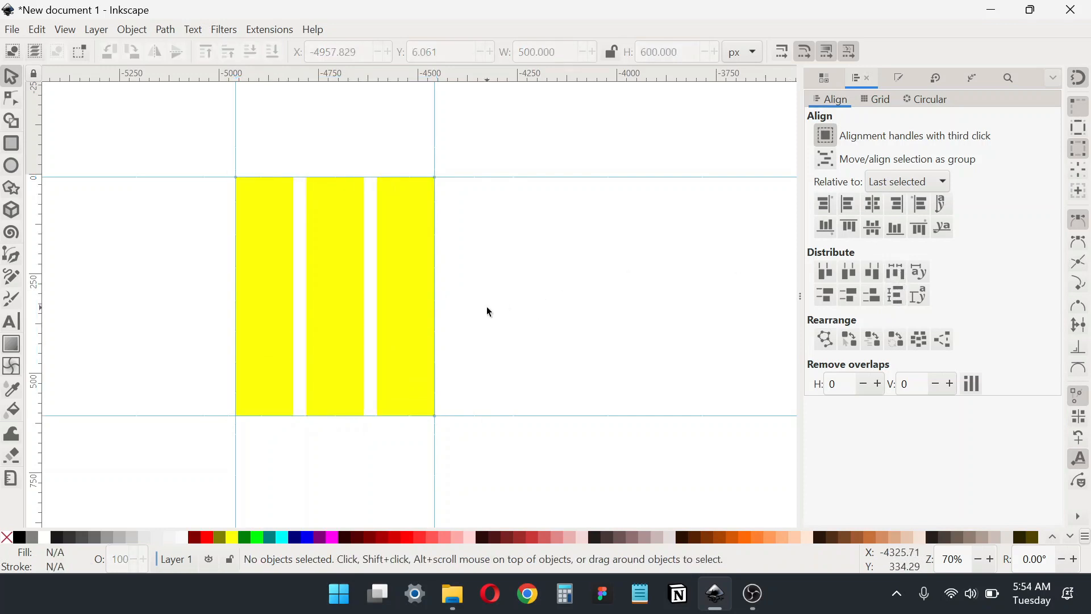
- Duplicate the left bar, rotate the copy 90° clockwise, place it along the lower guide and shorten it to 500 px wide
left_click(265, 230)
key("ctrl")
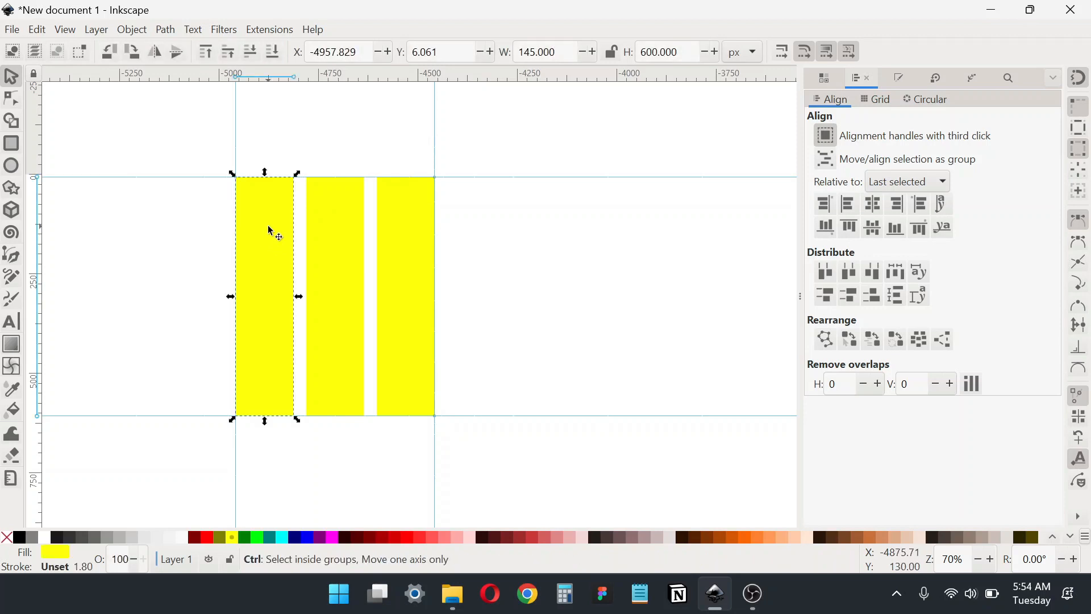
key("ctrl+d")
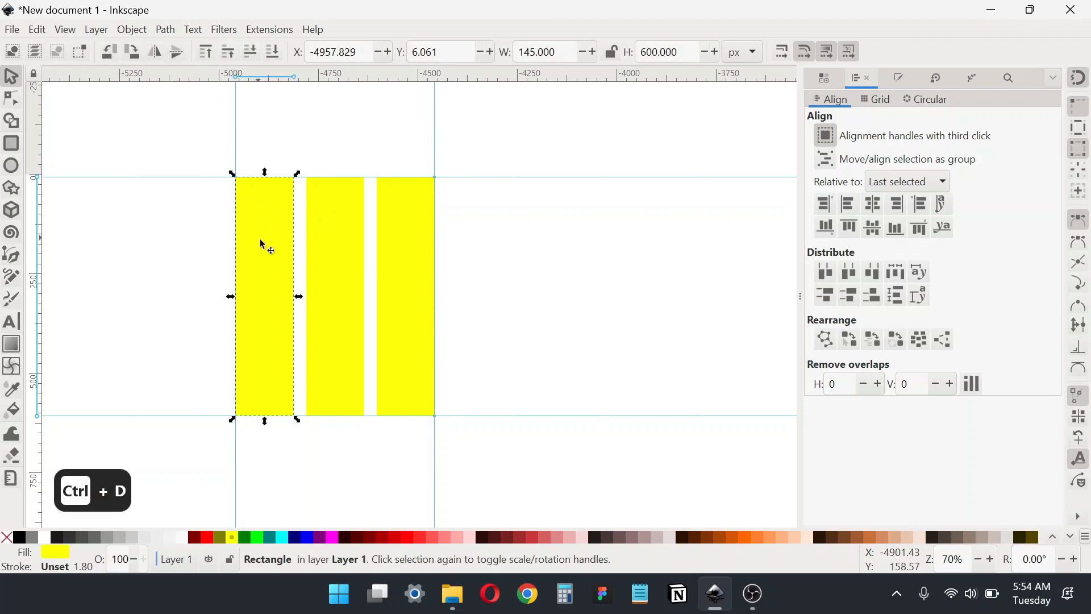
left_click(134, 52)
left_click_drag(171, 307, 265, 394)
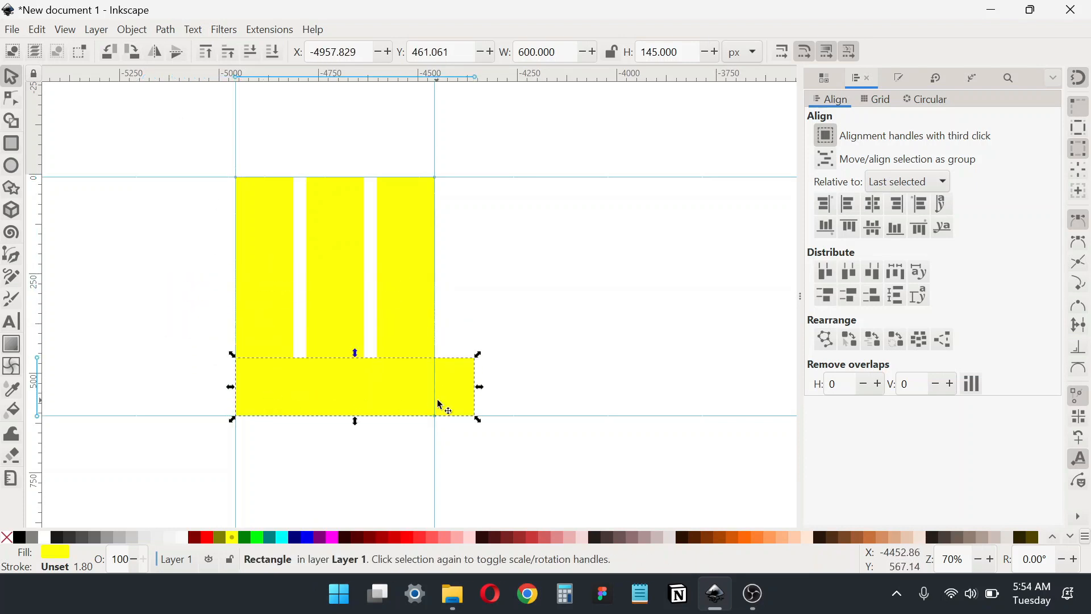
left_click_drag(480, 387, 446, 395)
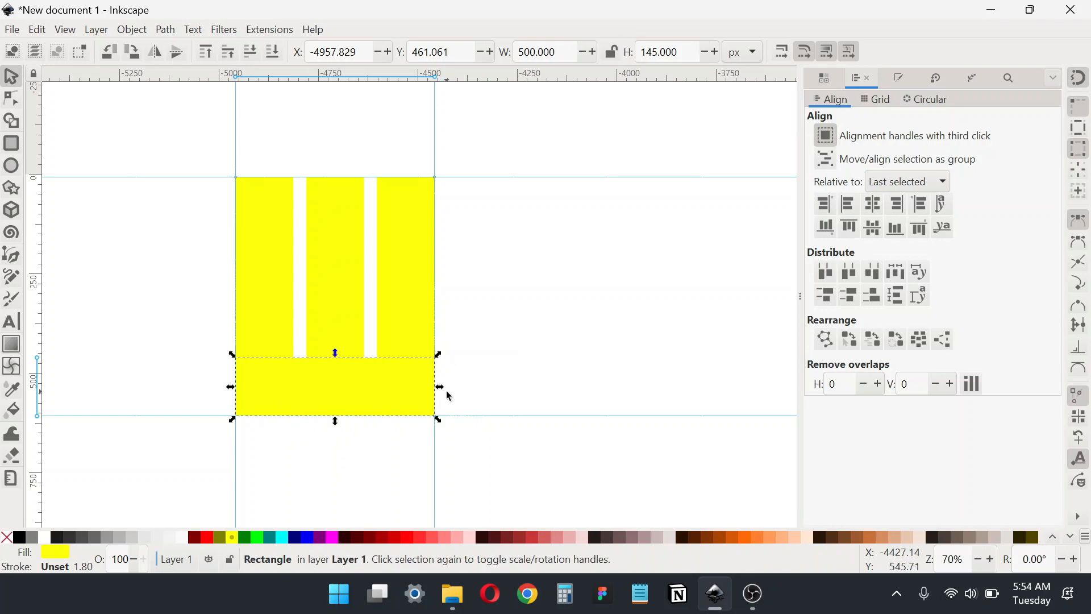
left_click(496, 322)
- Draw a small rectangle of about 40 by 116 px above the yellow shape and fill it blue
left_click_drag(314, 254, 324, 272)
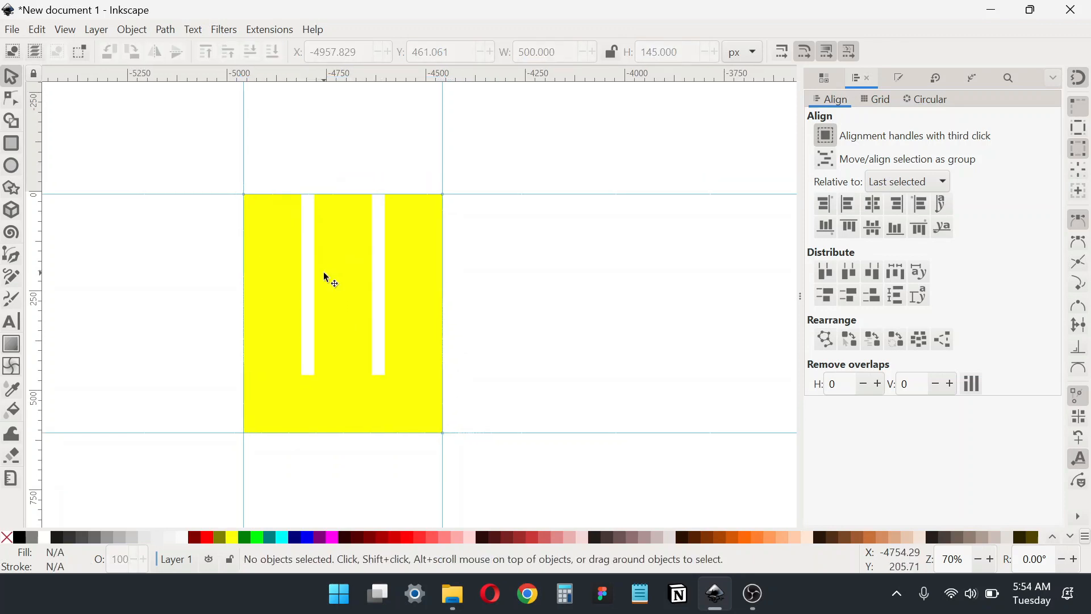
left_click(11, 144)
left_click_drag(312, 114, 329, 161)
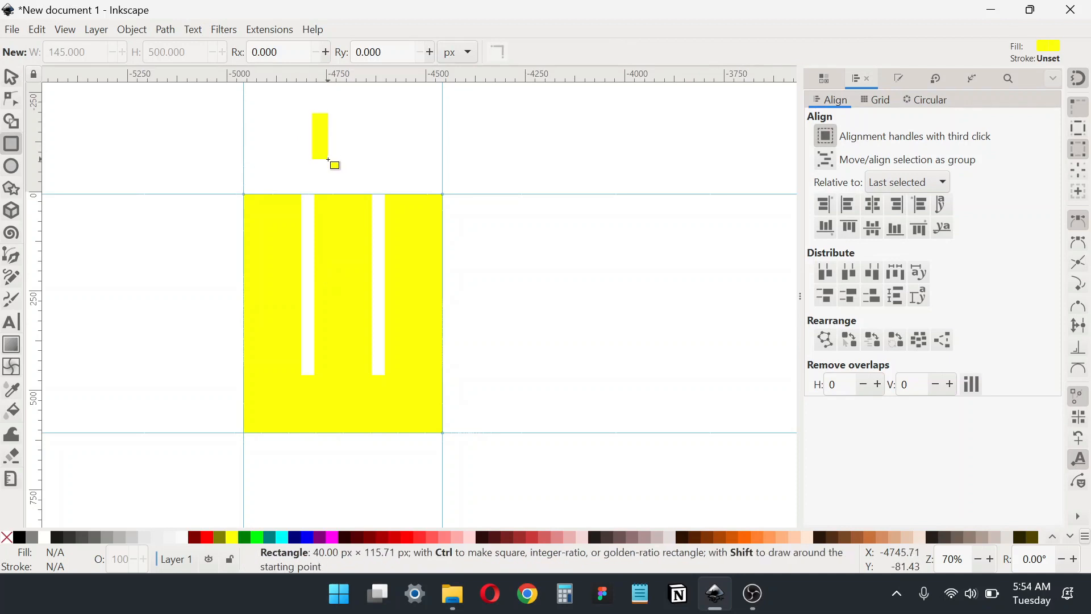
left_click(315, 545)
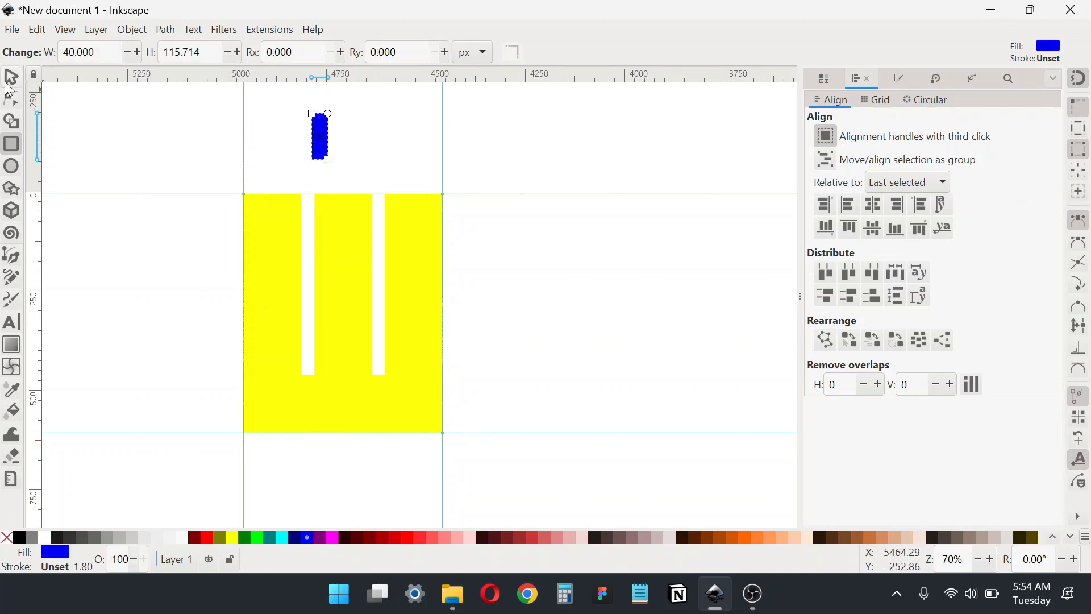
left_click(11, 76)
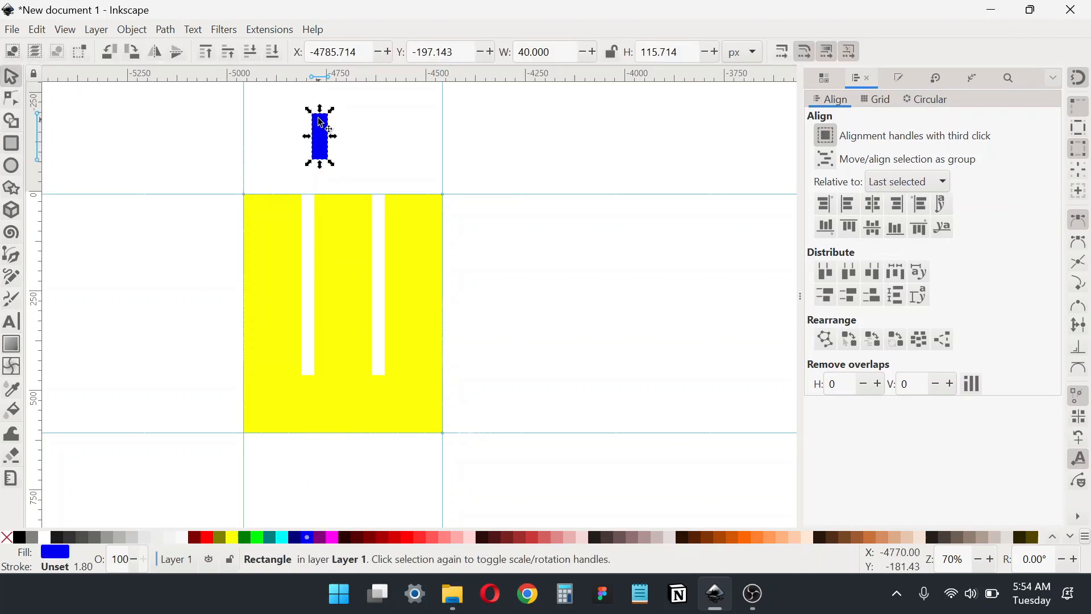
- Resize the blue rectangle to the 32.5 px gap between the first two bars and move it beside the yellow shape's right edge
left_click_drag(320, 107, 324, 89)
scroll(318, 161, "up", 2)
left_click_drag(336, 163, 330, 238)
scroll(290, 316, "down", 1)
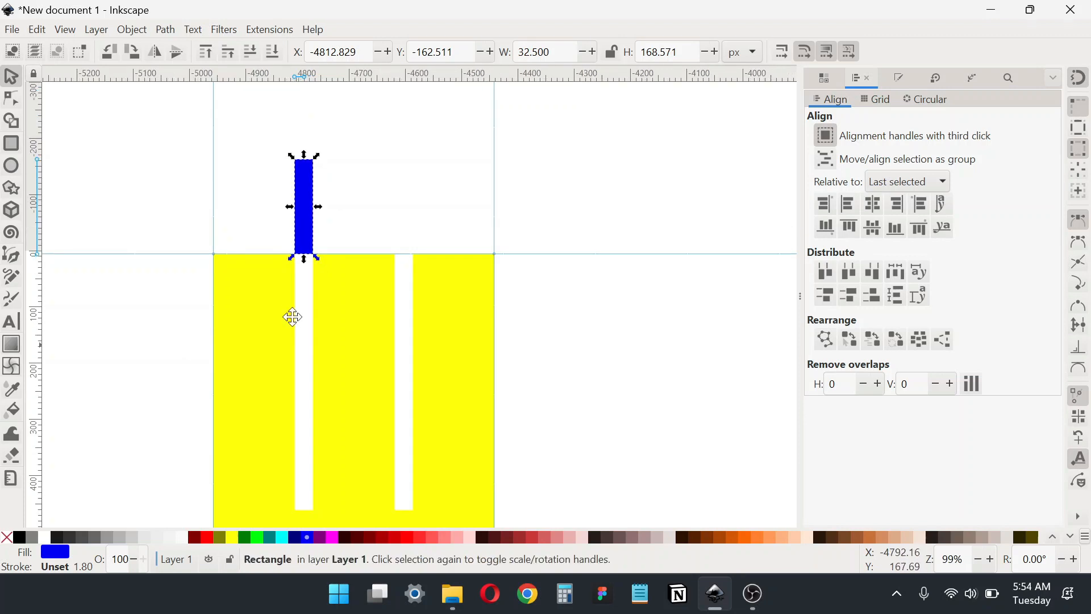
scroll(285, 227, "down", 3)
left_click_drag(287, 159, 618, 350)
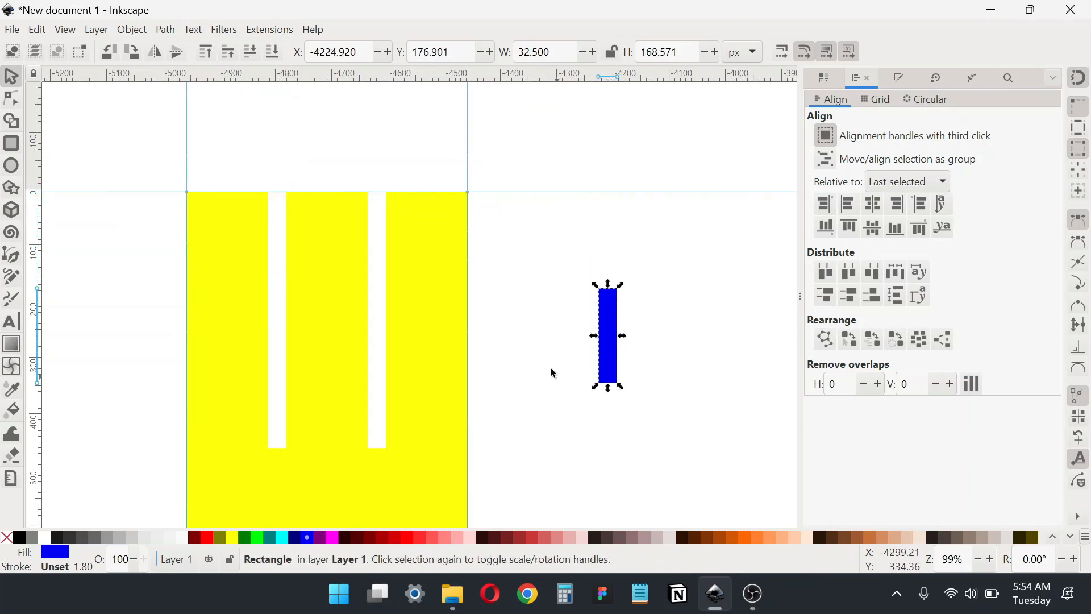
scroll(443, 261, "down", 2)
scroll(433, 254, "down", 1)
scroll(435, 254, "left", 2)
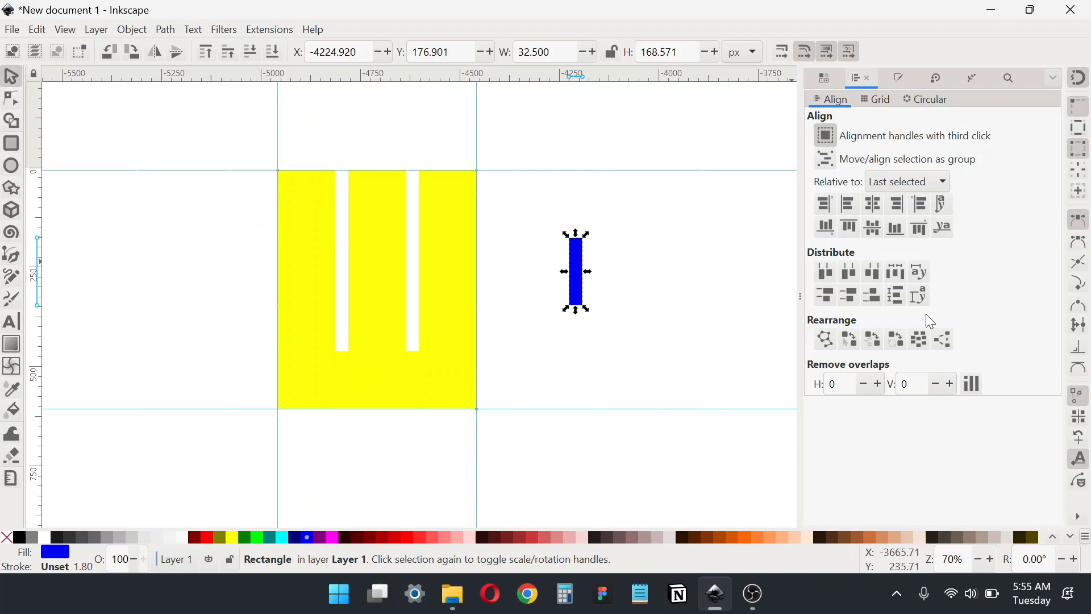
- Enable snapping to object rotation centers and place a horizontal guide through the middle bar's center
left_click(1079, 439)
left_click_drag(374, 76, 370, 278)
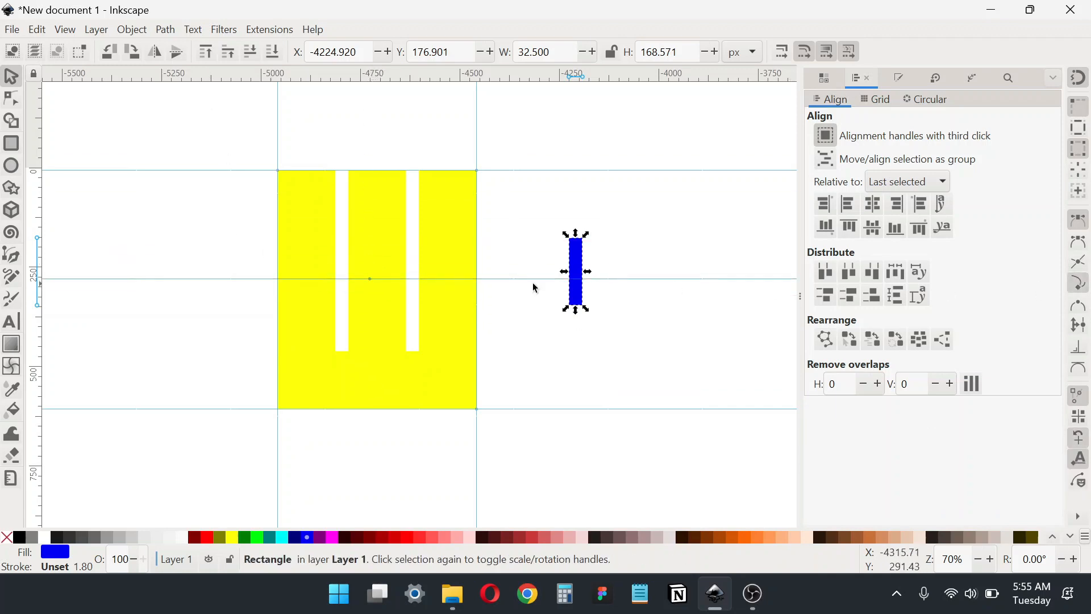
mouse_move(370, 279)
left_mouse_down()
mouse_move(375, 263)
mouse_move(380, 290)
left_mouse_up()
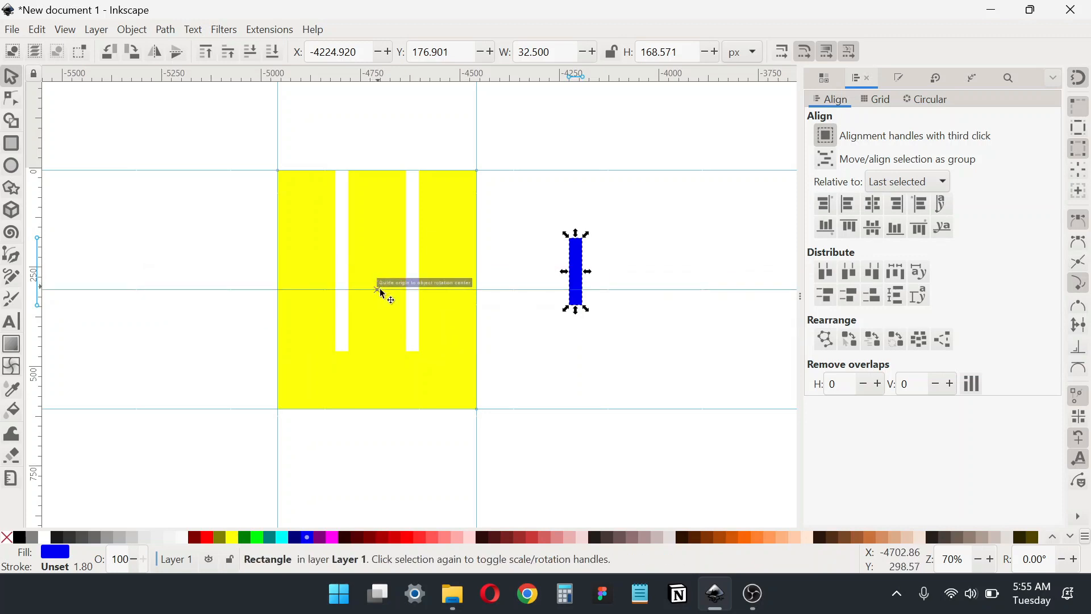
left_click(545, 370)
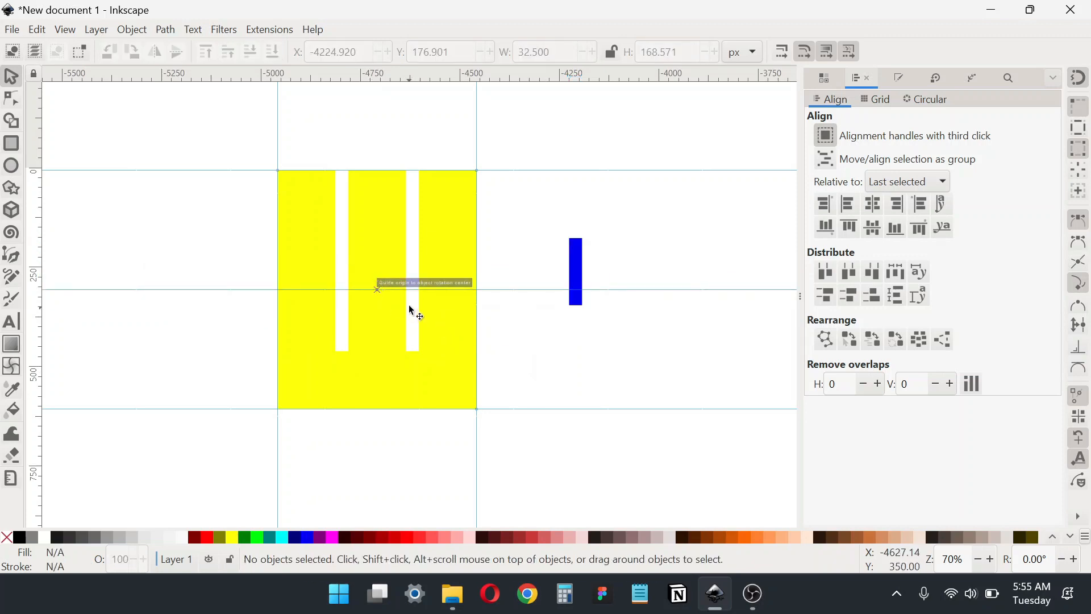
- Rotate the blue rectangle 90° and place it against the right guide, resting on the center guide
left_click(578, 267)
left_click(132, 52)
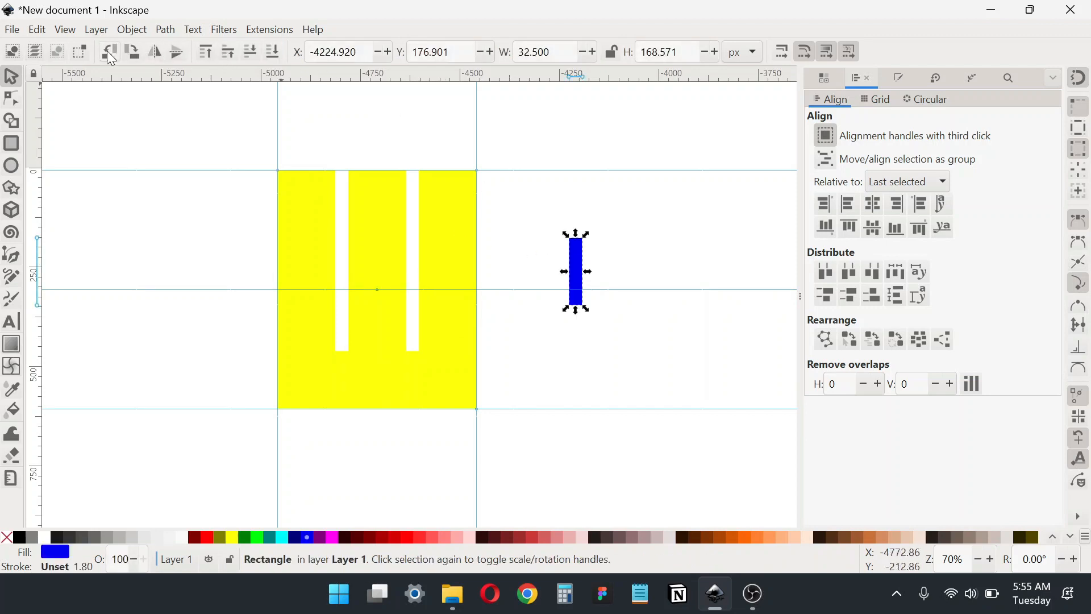
left_click_drag(551, 269, 488, 280)
scroll(489, 280, "left", 3)
scroll(460, 276, "up", 1)
- Add a horizontal guide along the blue rectangle's upper edge and shorten the middle bar from below to that guide
left_click(455, 269, "ctrl")
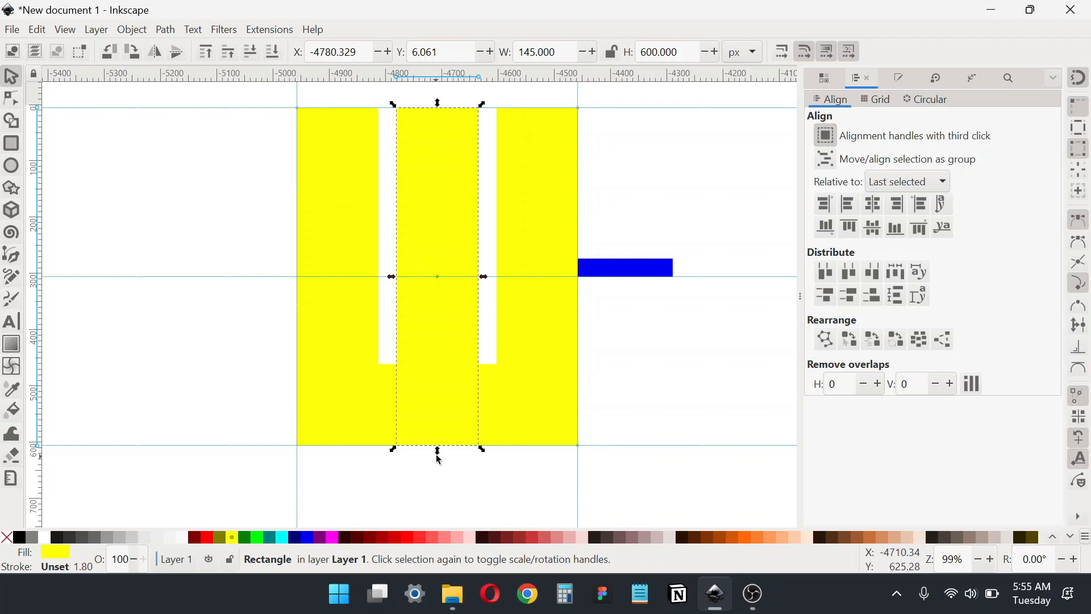
mouse_move(592, 275)
left_mouse_down()
mouse_move(601, 295)
mouse_move(603, 278)
left_mouse_up()
left_click_drag(595, 77, 579, 260)
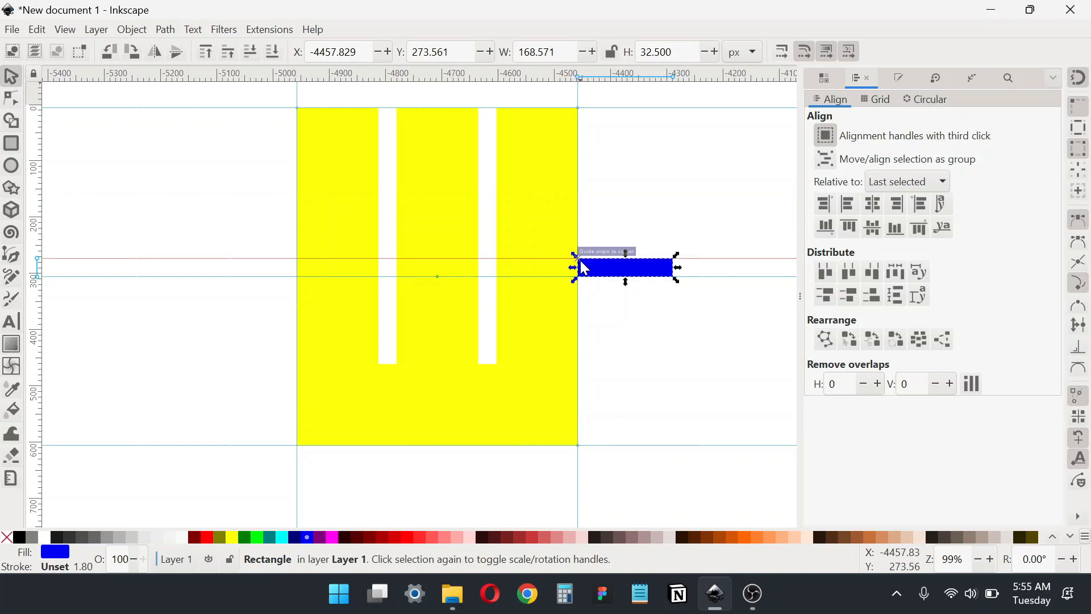
left_click(435, 336)
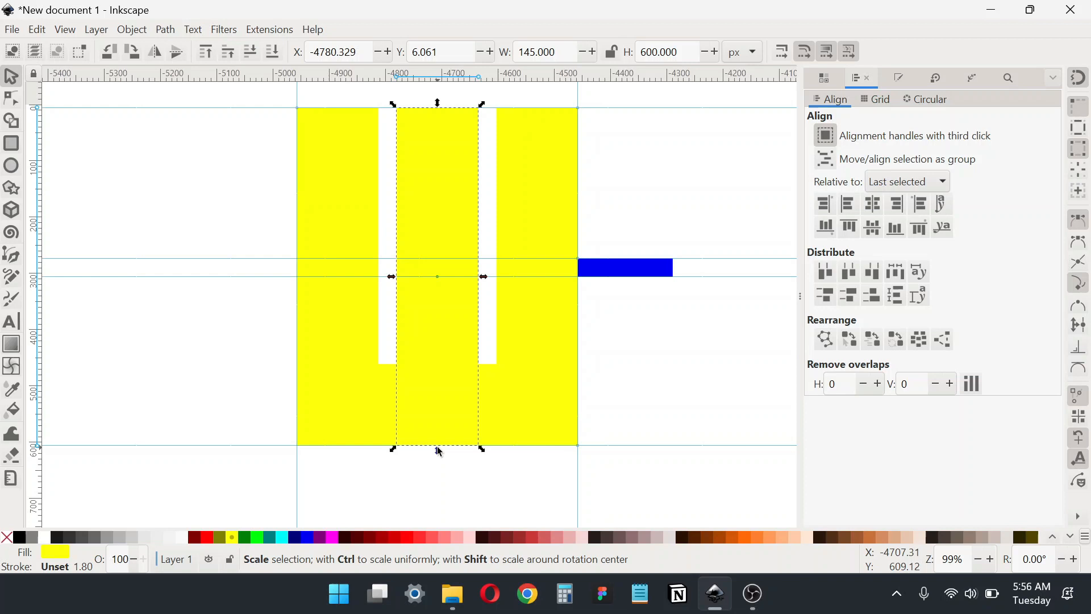
left_click_drag(438, 452, 452, 260)
- Duplicate the right bar, ending one copy at the guide above the blue rectangle and starting the other at the center guide
left_click(540, 336)
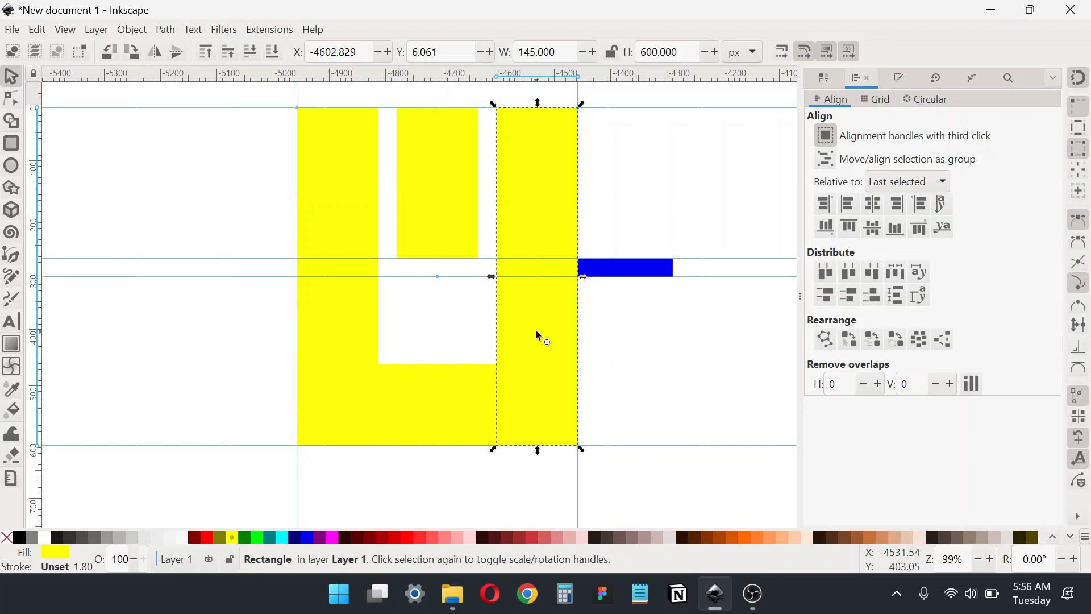
key("ctrl+d")
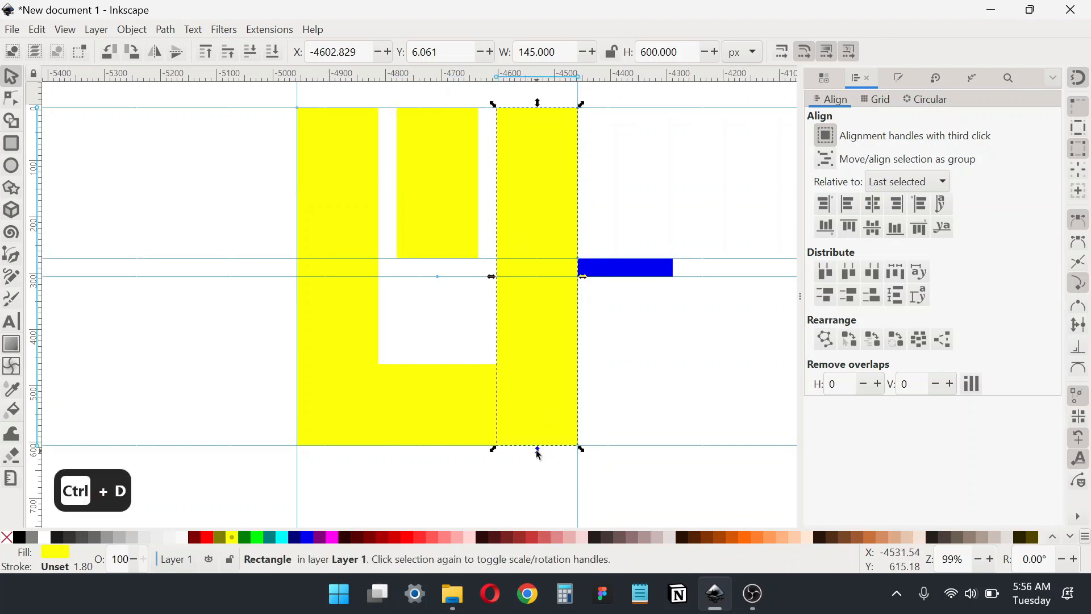
left_click_drag(540, 451, 543, 260)
left_click(549, 301)
left_click_drag(538, 103, 528, 279)
key("Escape")
scroll(537, 359, "up", 1)
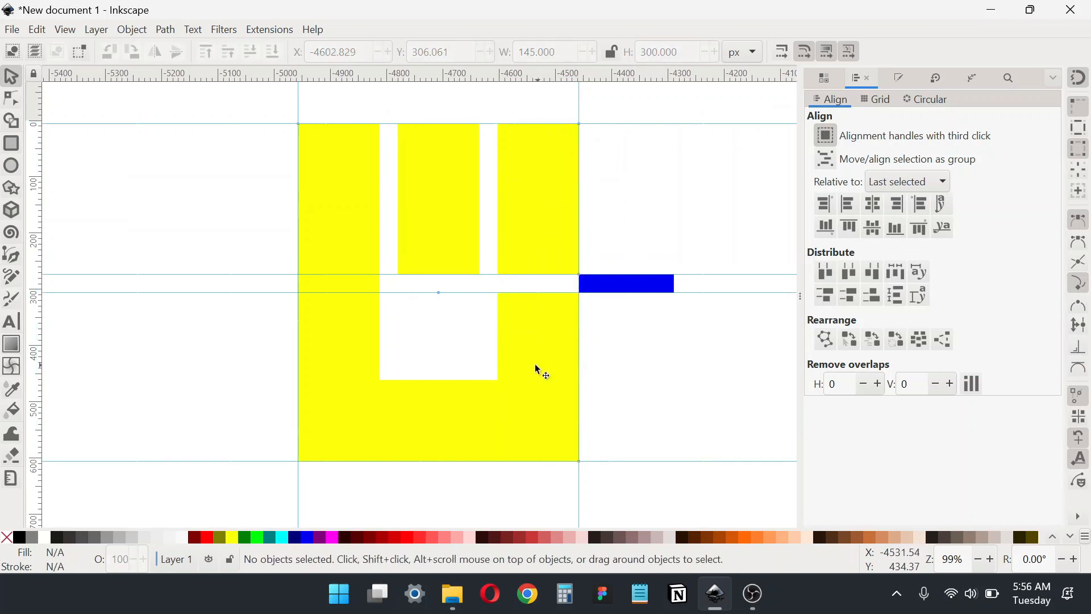
- Duplicate the bottom bar below the center guide, add a vertical guide at the middle bar's left edge and trim the copy to 177.5 px wide
left_click(478, 428)
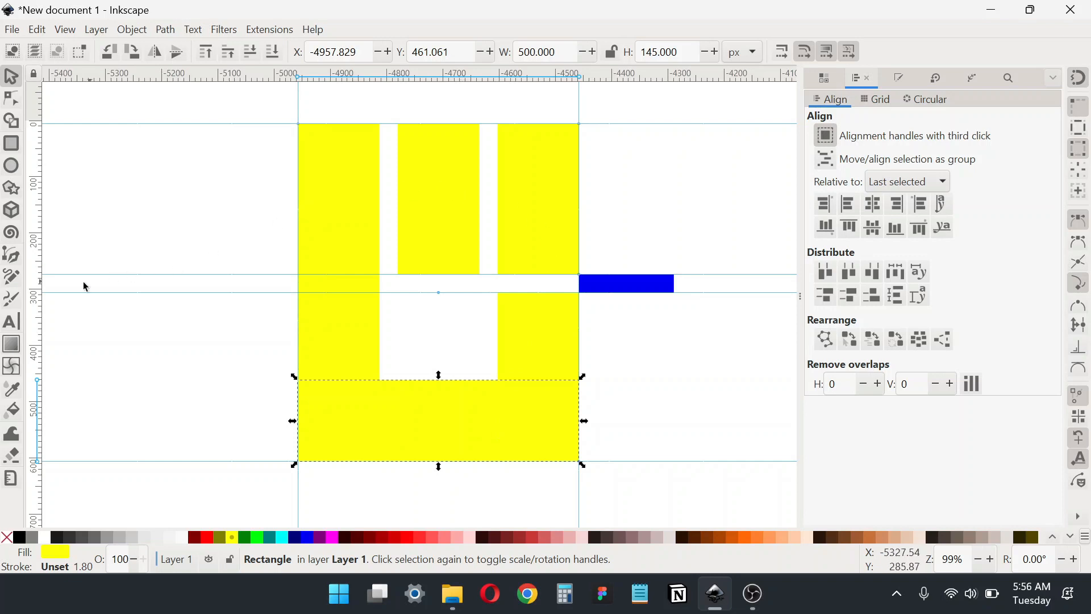
key("ctrl+d")
left_click_drag(534, 424, 467, 335)
left_click_drag(39, 238, 398, 274)
left_click_drag(211, 333, 401, 335)
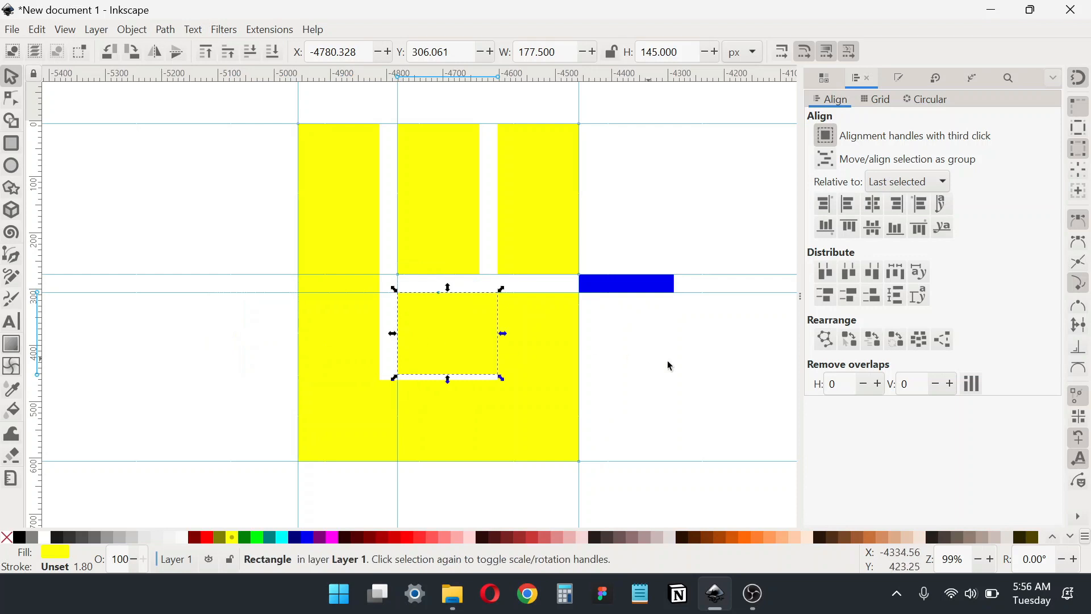
- Place a horizontal guide along the bottom bar's upper edge, with snapping to bounding box edges enabled
left_click(596, 114)
left_click_drag(556, 73, 497, 384)
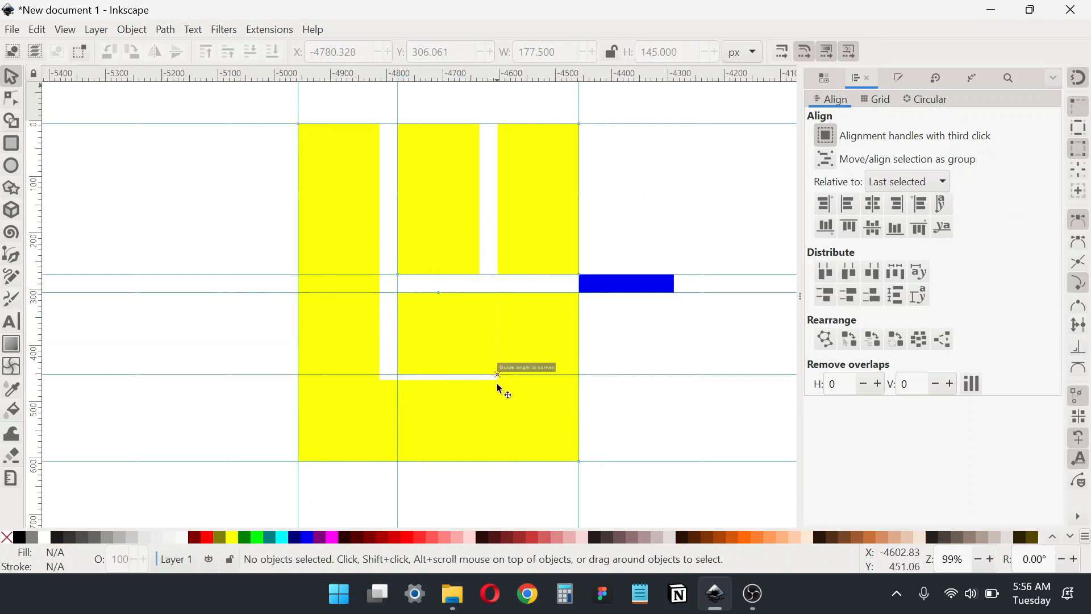
scroll(478, 387, "up", 3)
left_click_drag(242, 349, 393, 373)
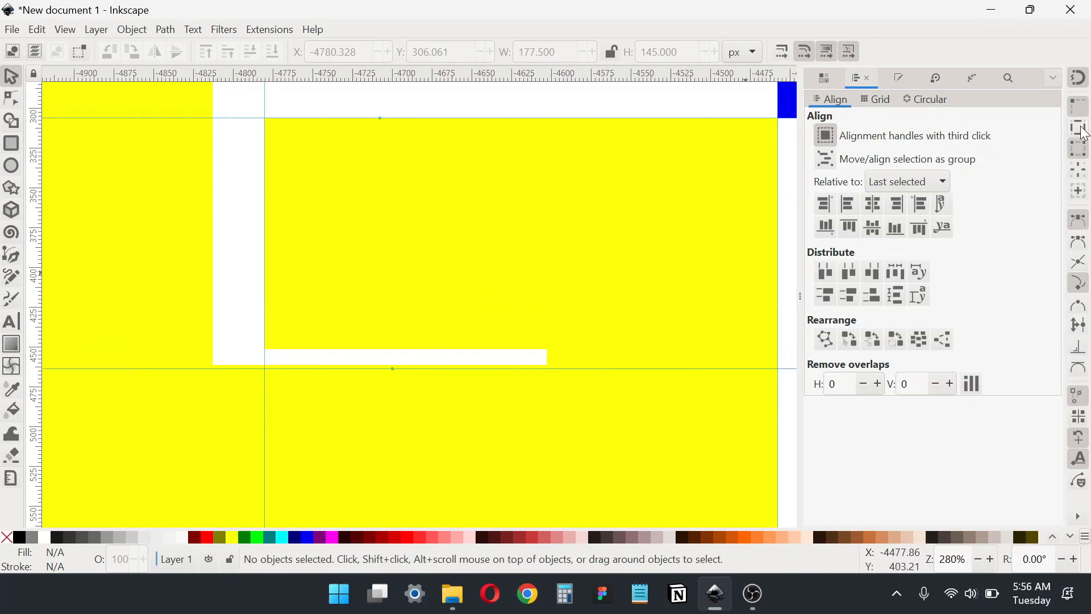
left_click_drag(546, 374, 548, 367)
- Duplicate the blue spacer rectangle and place the copy against the right guide, resting on the bottom bar's upper-edge guide
scroll(548, 365, "down", 2)
left_click(545, 234)
key("ctrl+d")
left_click_drag(542, 235, 537, 358)
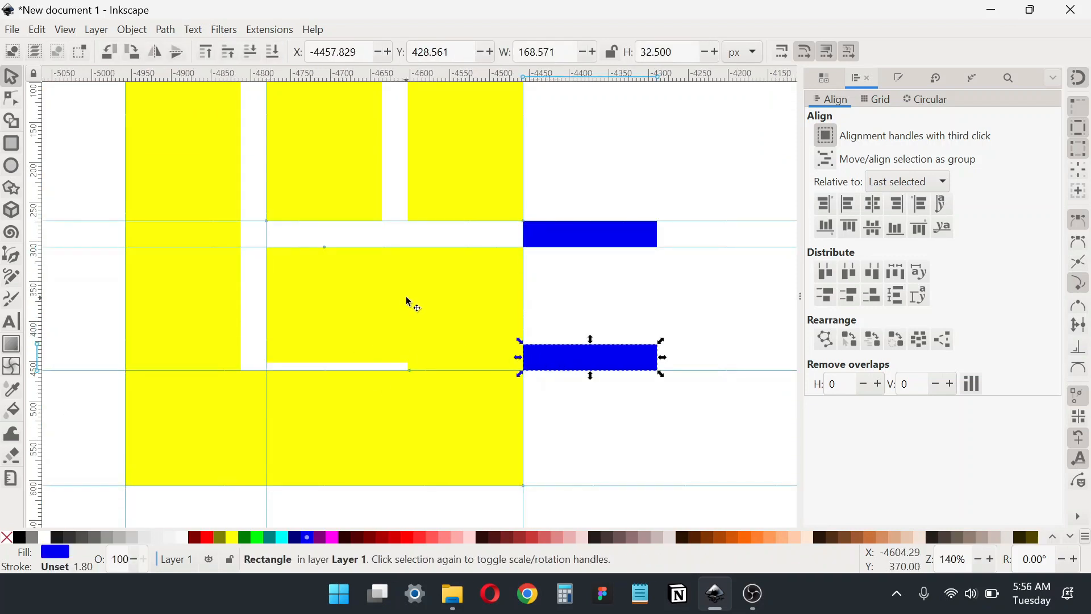
- Place a horizontal guide along the lower blue spacer's upper edge and shorten the inner bar beneath the center guide to 122.5 px high
left_click(386, 299)
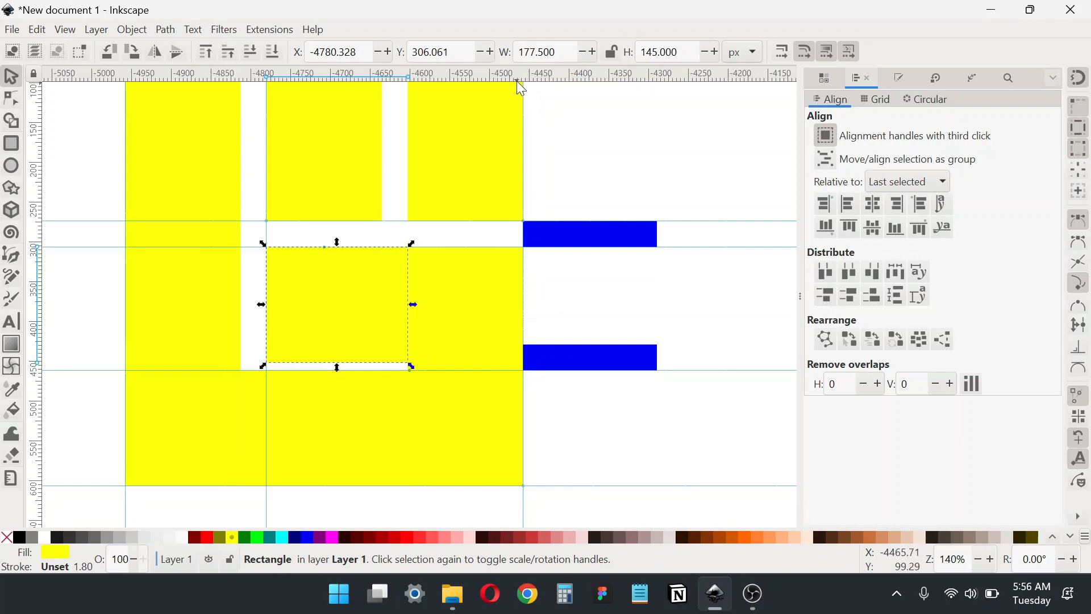
left_click_drag(523, 74, 524, 344)
left_click(676, 300)
left_click(341, 297)
left_click_drag(339, 370, 339, 351)
left_click(586, 318)
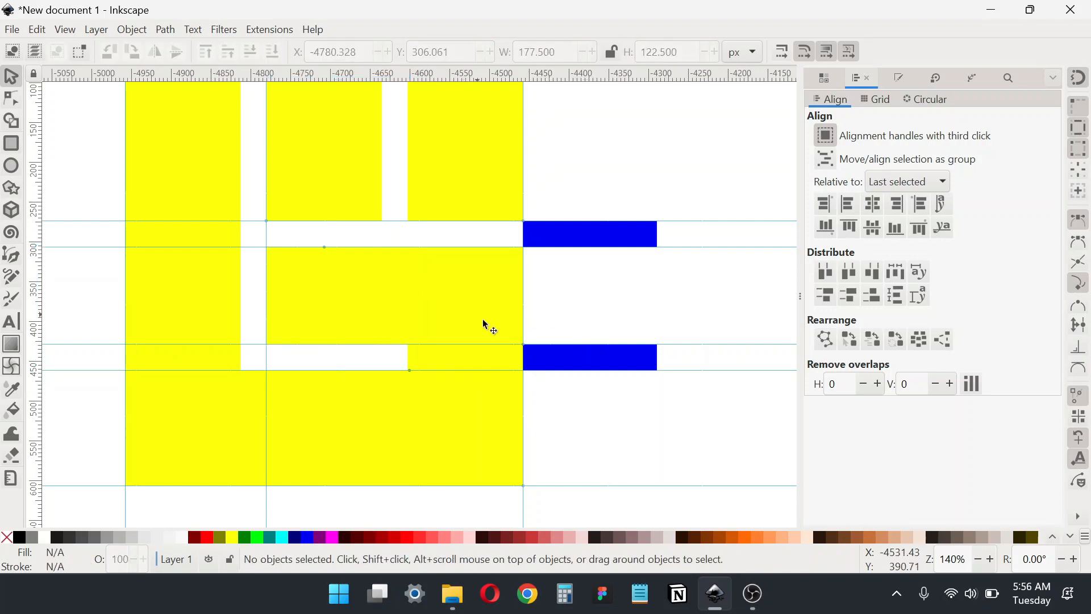
- Delete both blue spacer rectangles beside the logo
scroll(486, 324, "left", 3)
left_click(399, 310)
scroll(419, 336, "left", 1)
scroll(449, 324, "down", 1)
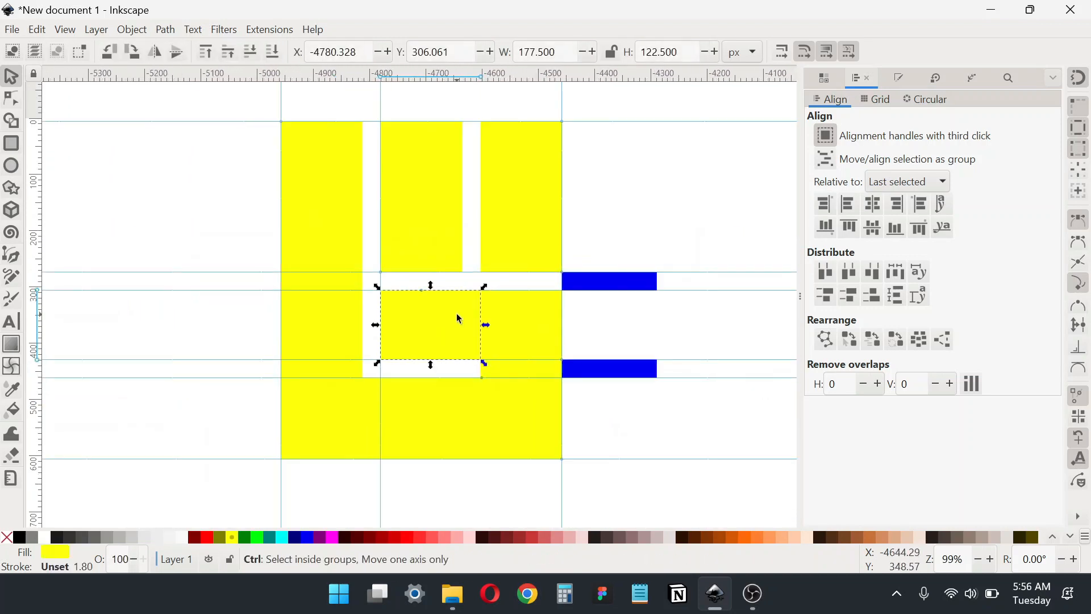
left_click(657, 417)
left_click(596, 306)
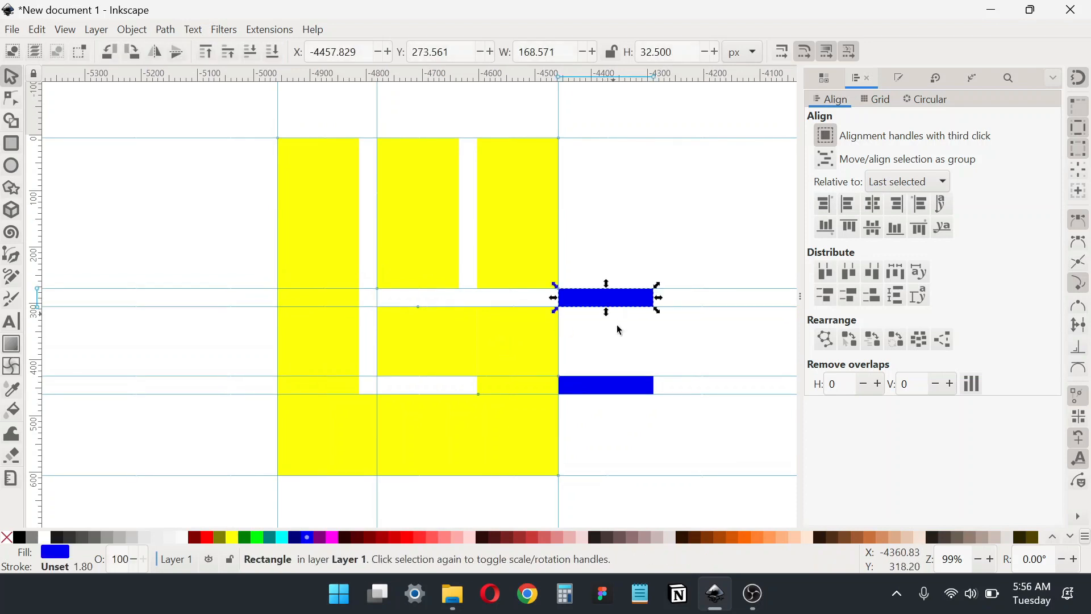
left_click(625, 389, "shift")
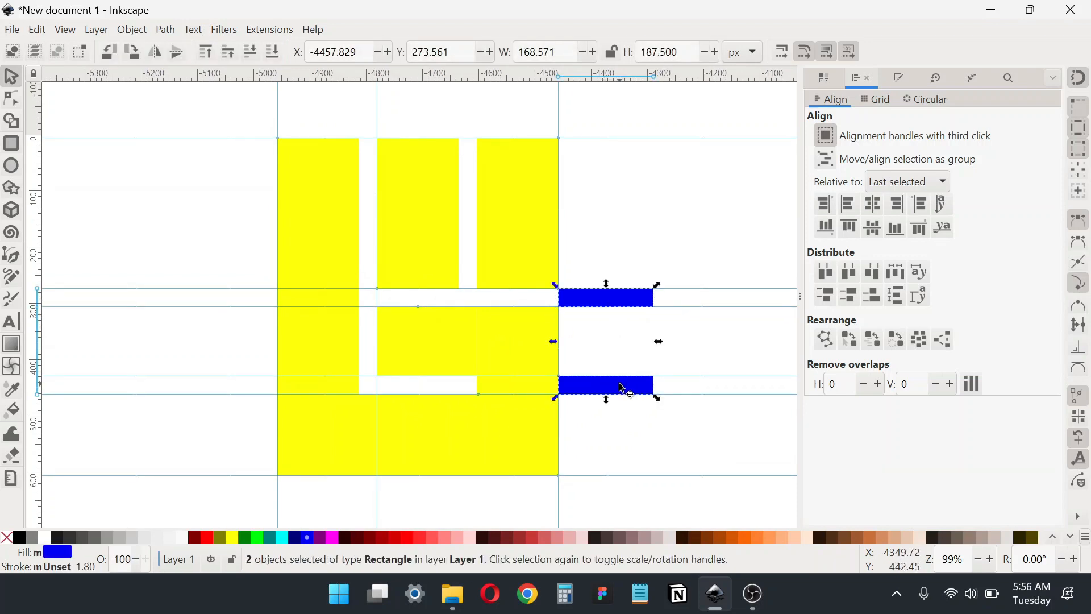
key("Delete")
- Convert all six yellow bars from objects to paths
left_click_drag(203, 113, 616, 504)
left_click(166, 29)
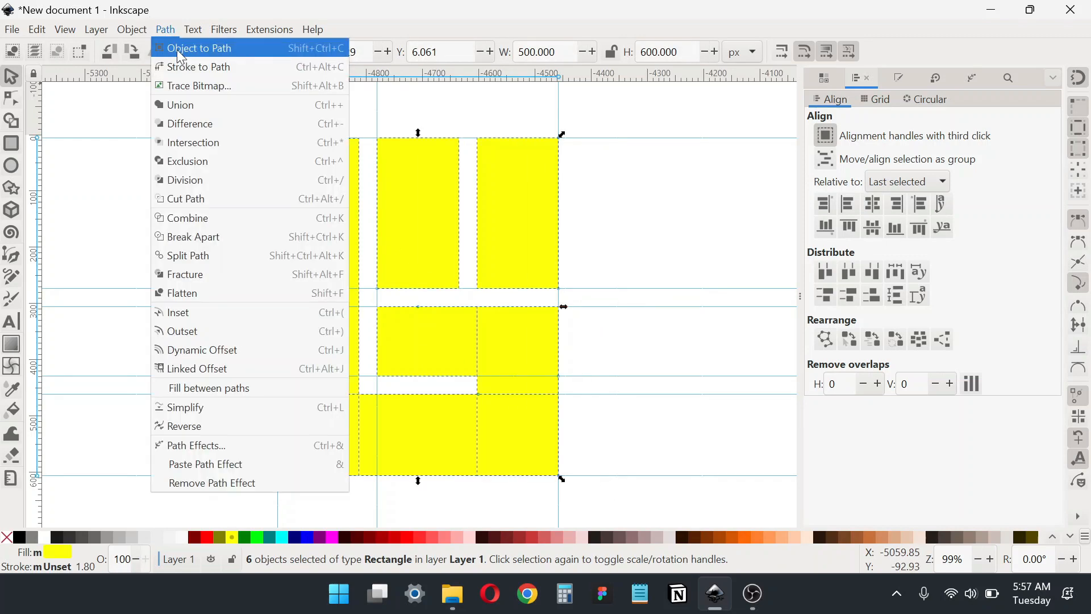
left_click(194, 50)
left_click(639, 214)
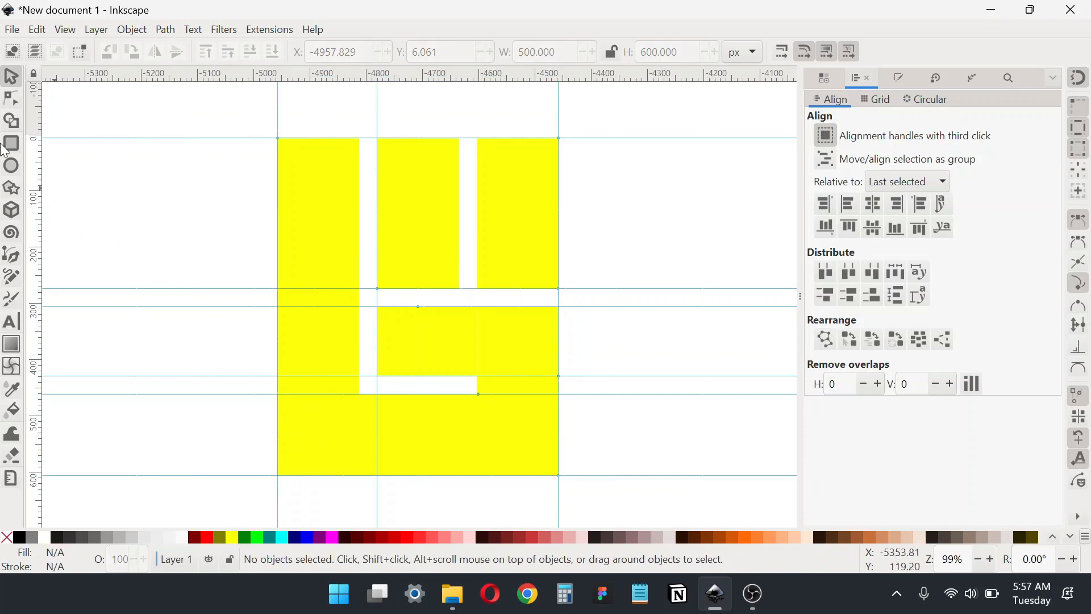
- Hide the guides and raise the lower-left node of the short inner bar by about 40 px to slant its lower edge
left_click(14, 98)
left_click(470, 353)
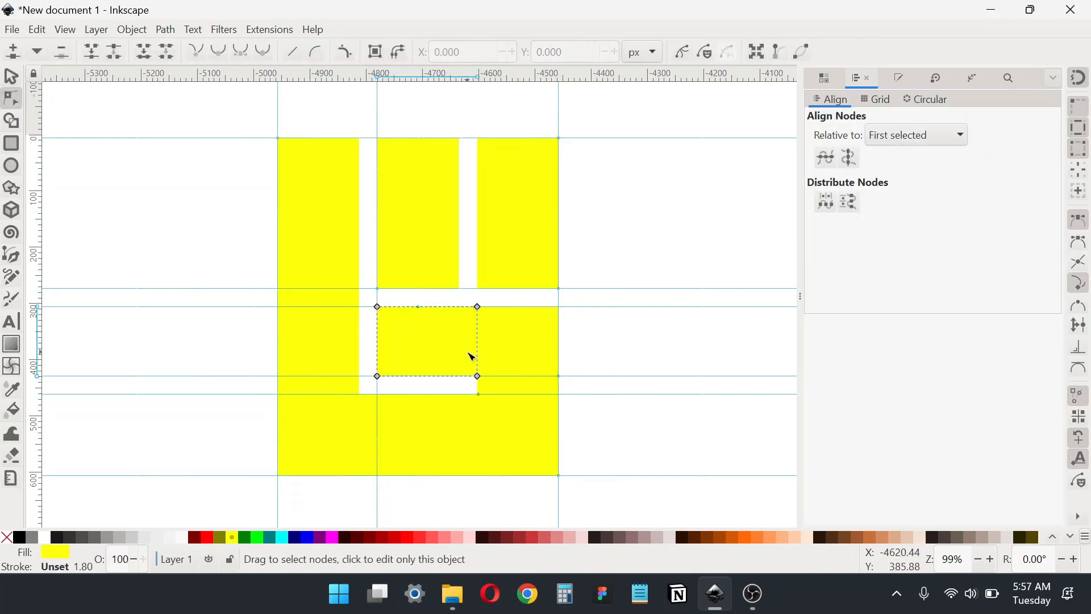
left_click_drag(417, 395, 360, 360)
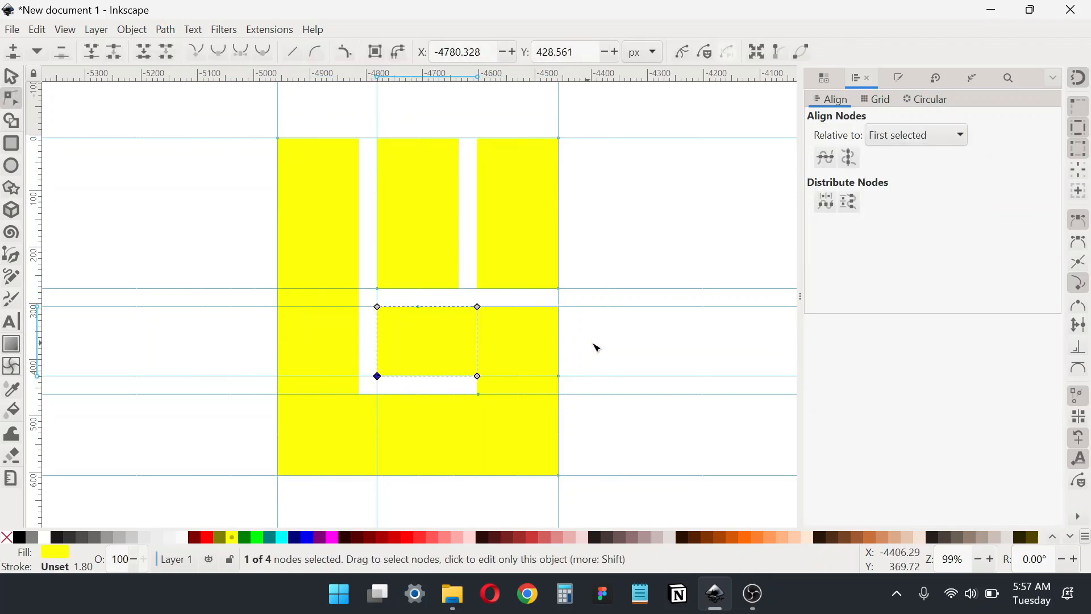
key("Escape")
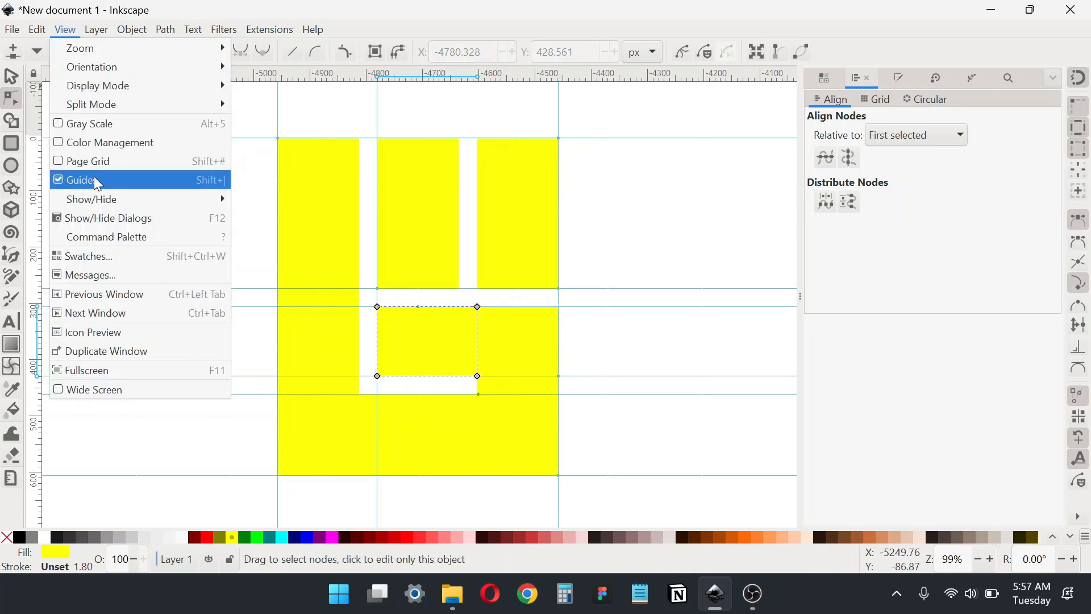
left_click(94, 176)
left_click_drag(341, 355, 415, 406)
key("shift+Up")
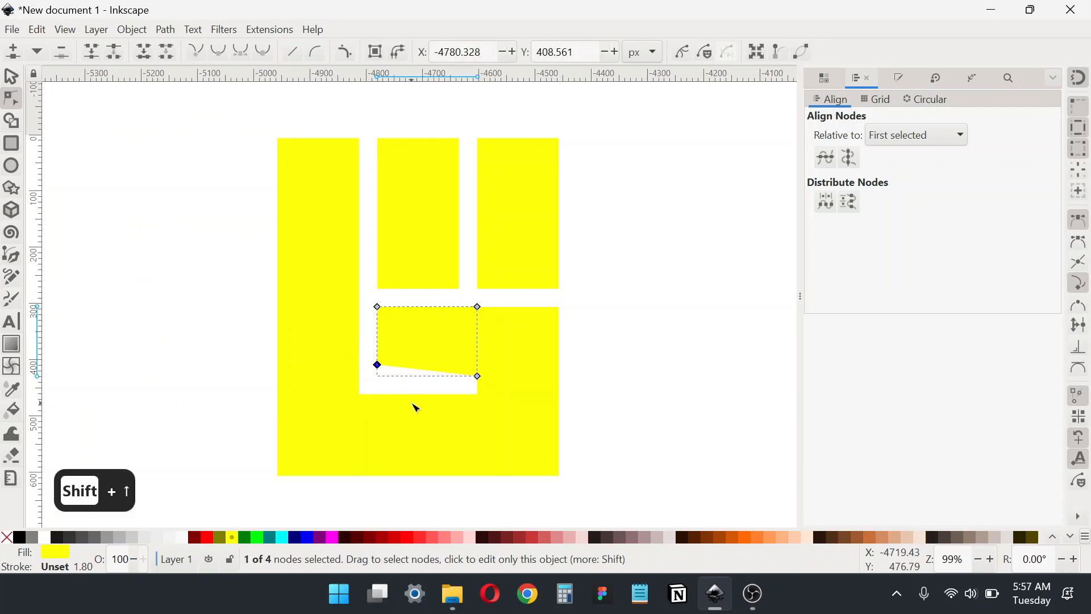
key("shift+Up")
left_click(16, 74)
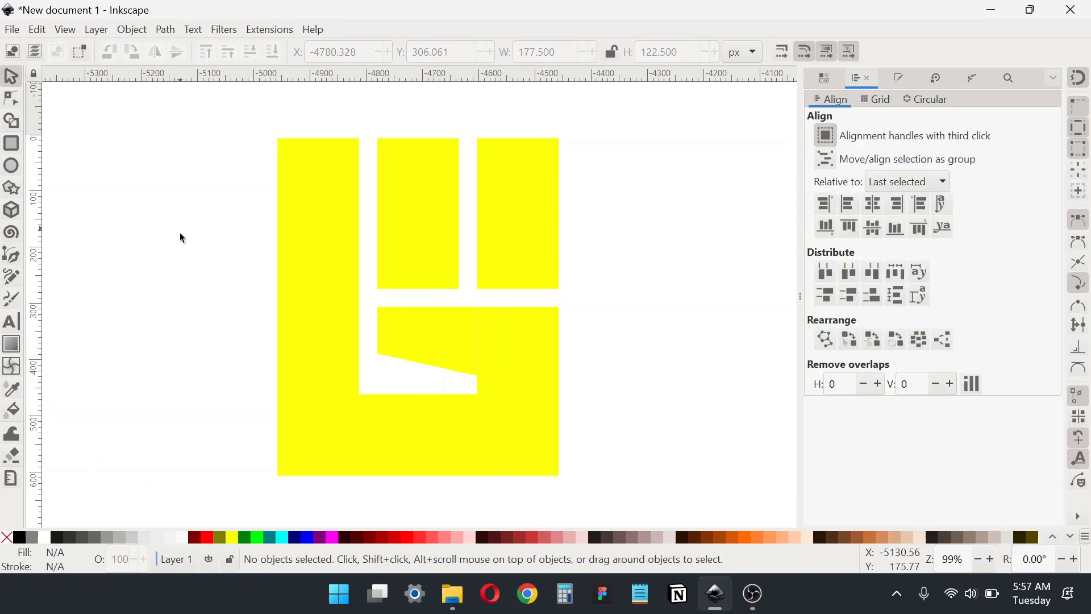
- Show the guides again and draw a straight pen line at 165° from the frame's top-right corner past the left bar
scroll(301, 285, "up", 1)
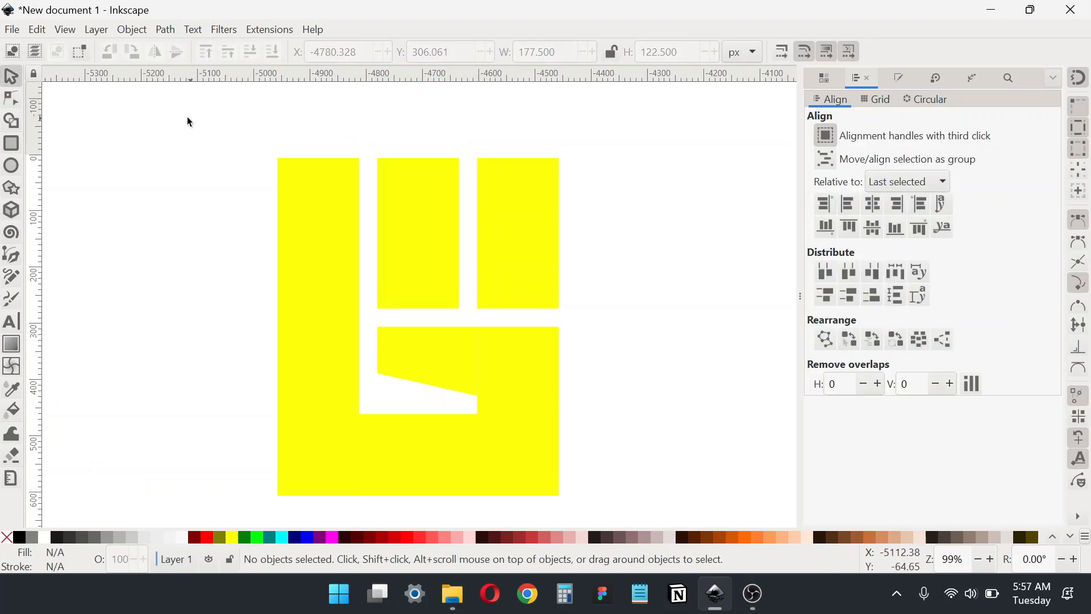
left_click(66, 29)
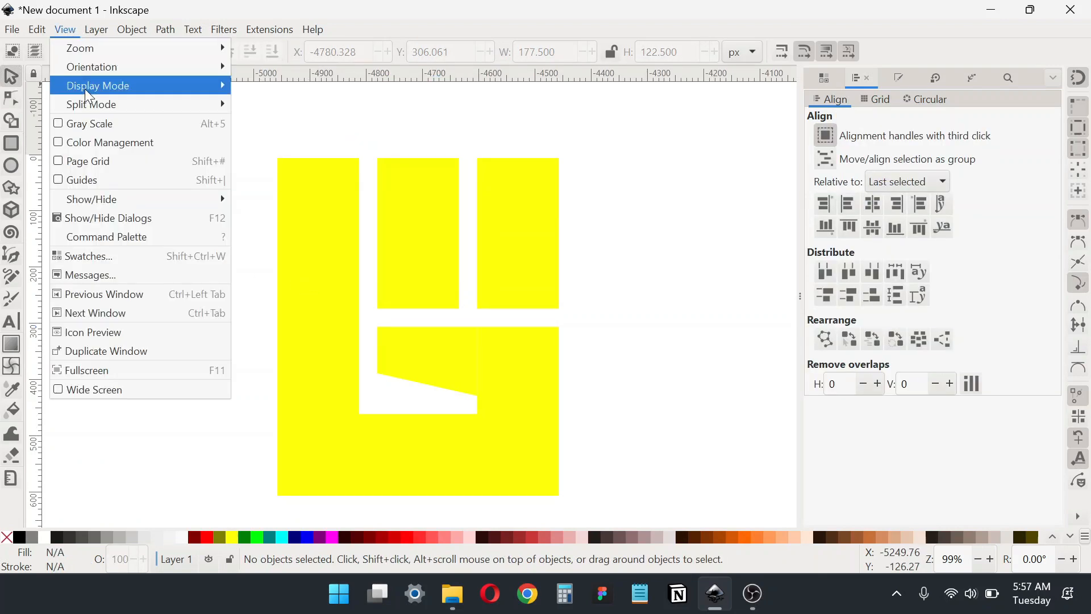
left_click(108, 182)
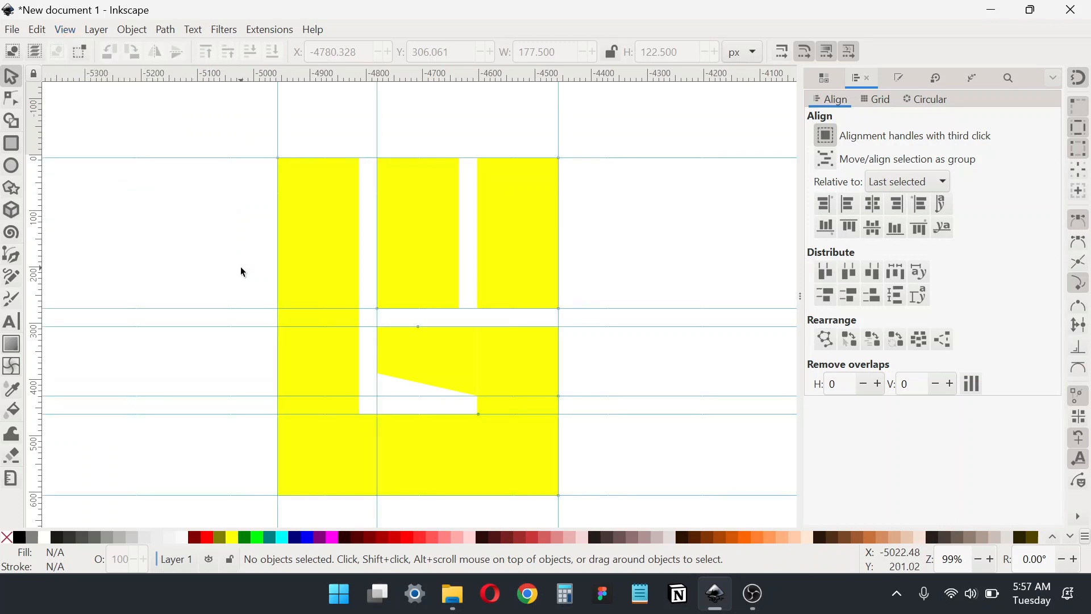
left_click(13, 257)
left_click(557, 164)
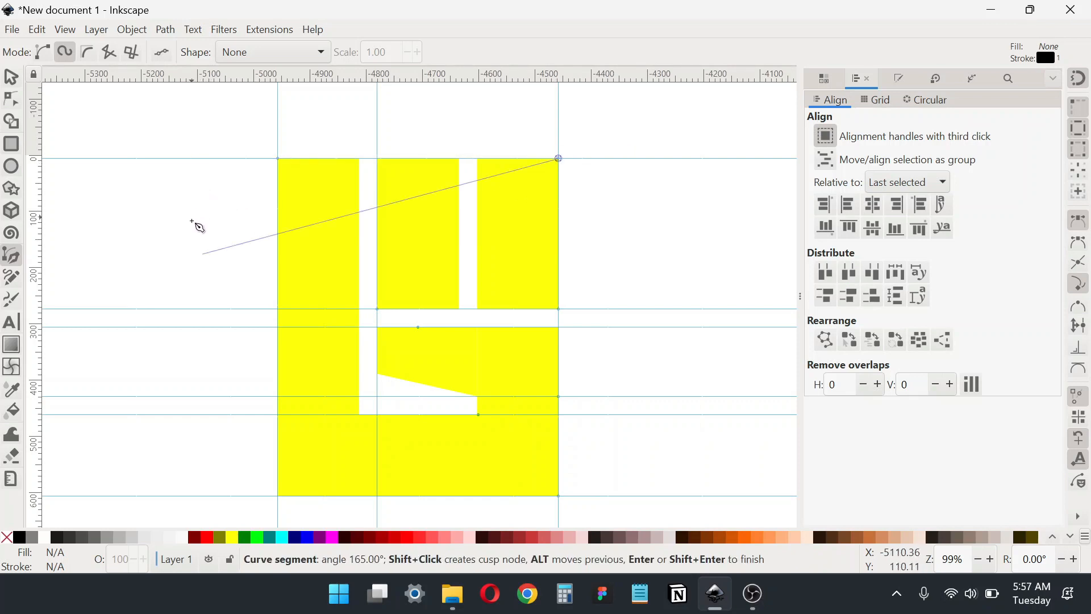
double_click(192, 223)
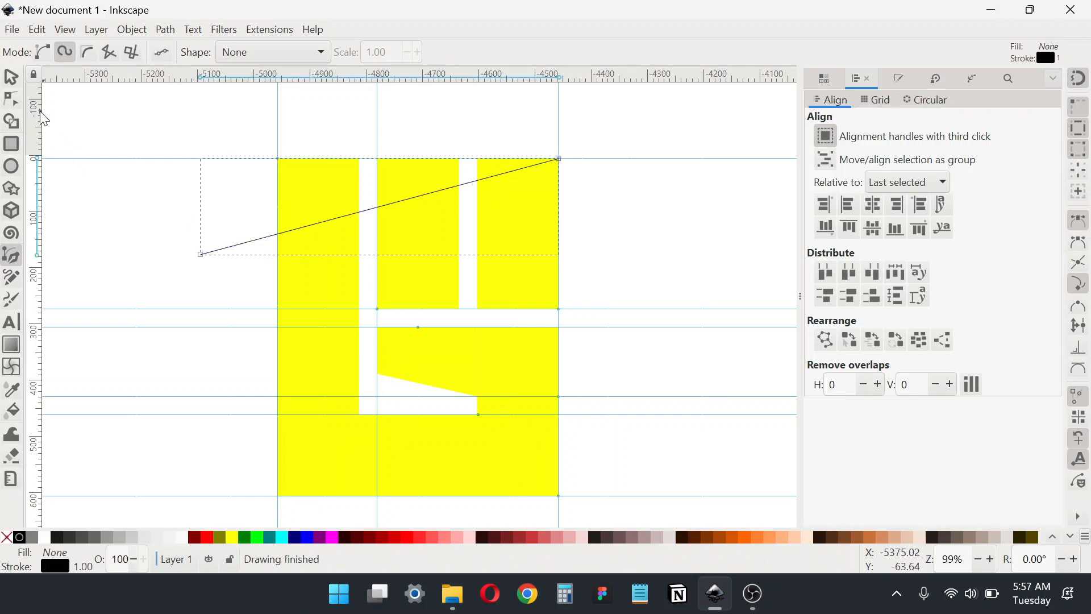
- Move the top nodes of the right, middle and left bars down onto the slanted line so their upper edges follow it
left_click(11, 76)
left_click(511, 248)
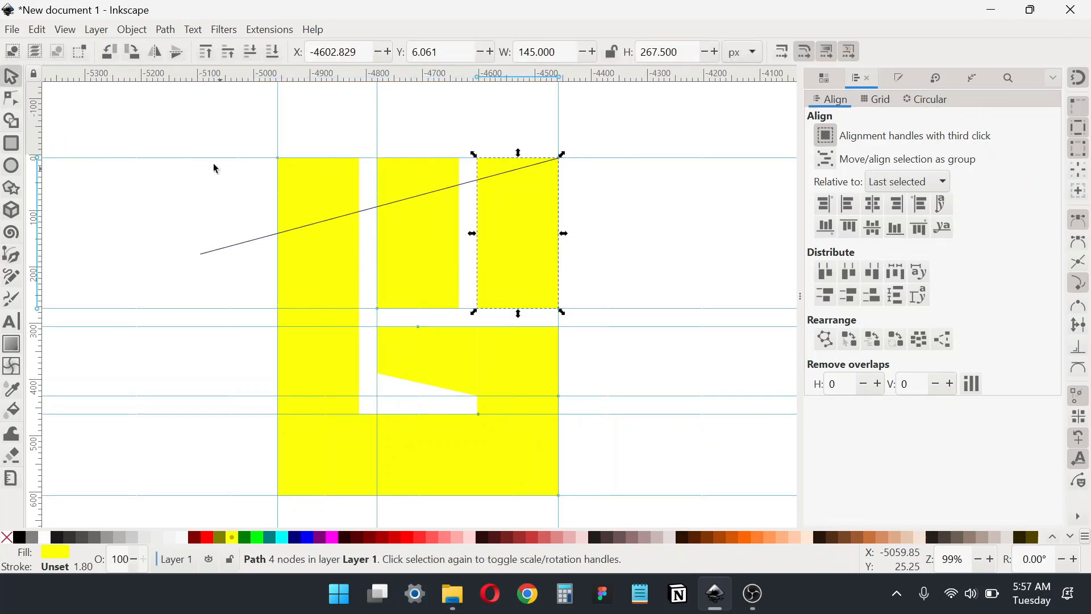
left_click(13, 99)
left_click(478, 159)
left_click_drag(477, 160, 478, 181)
left_click(436, 178)
left_click_drag(429, 129, 460, 185)
left_click_drag(356, 122, 359, 211)
left_click(339, 182)
left_click_drag(244, 134, 278, 232)
- Delete the slanted construction line
left_click(11, 76)
left_click(213, 250)
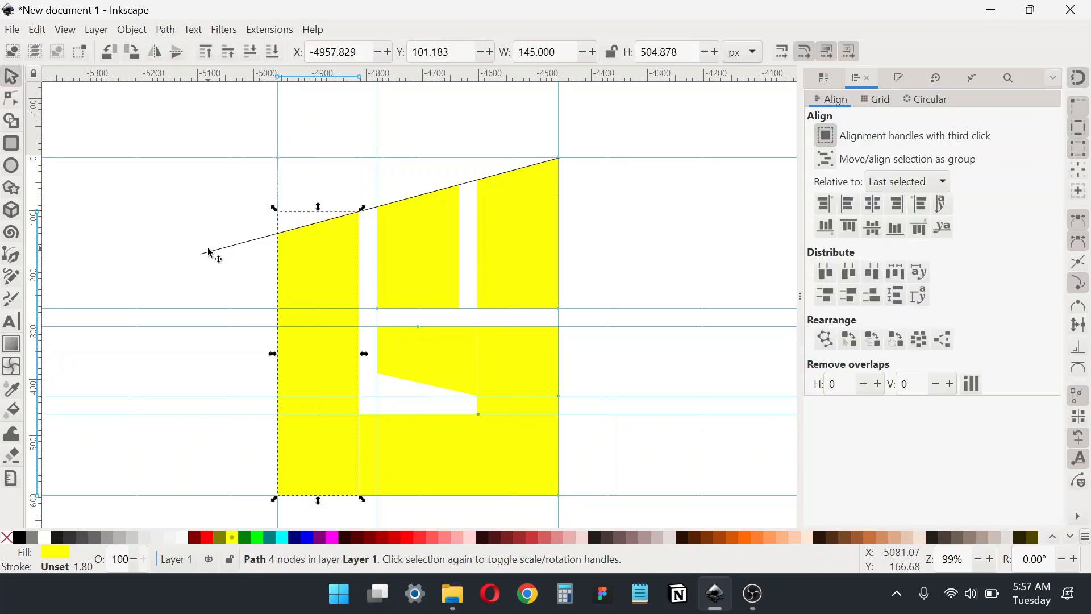
key("Delete")
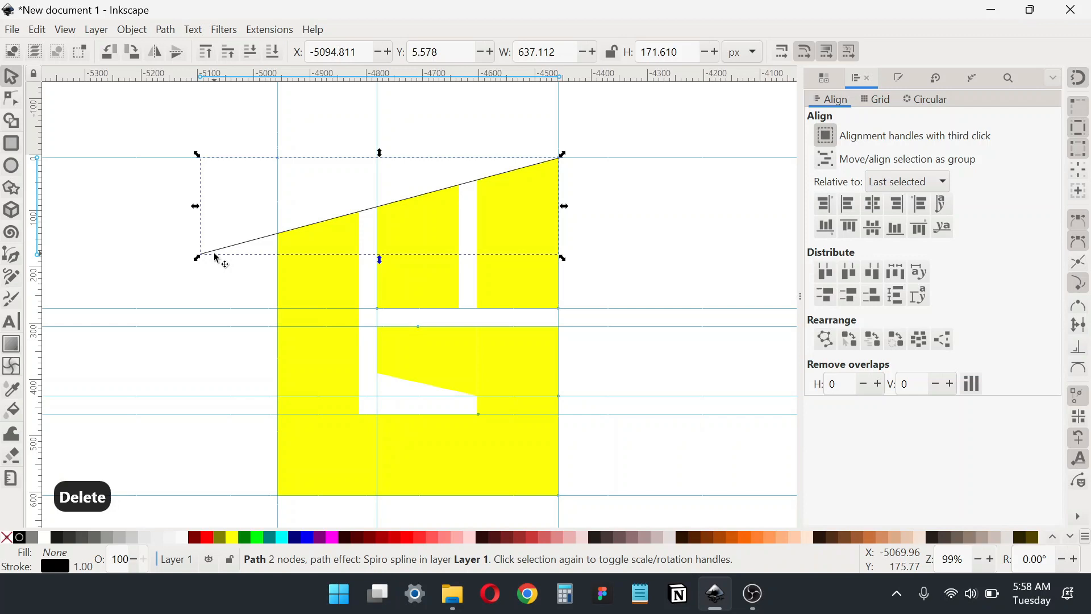
key("Delete")
right_click(217, 252)
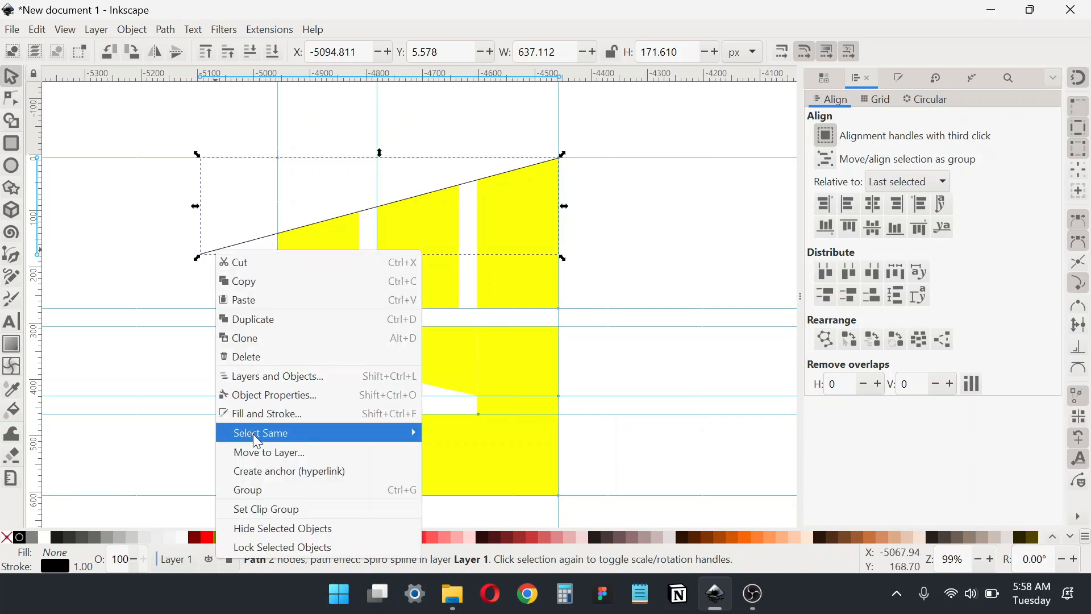
mouse_move(254, 435)
left_click(145, 312)
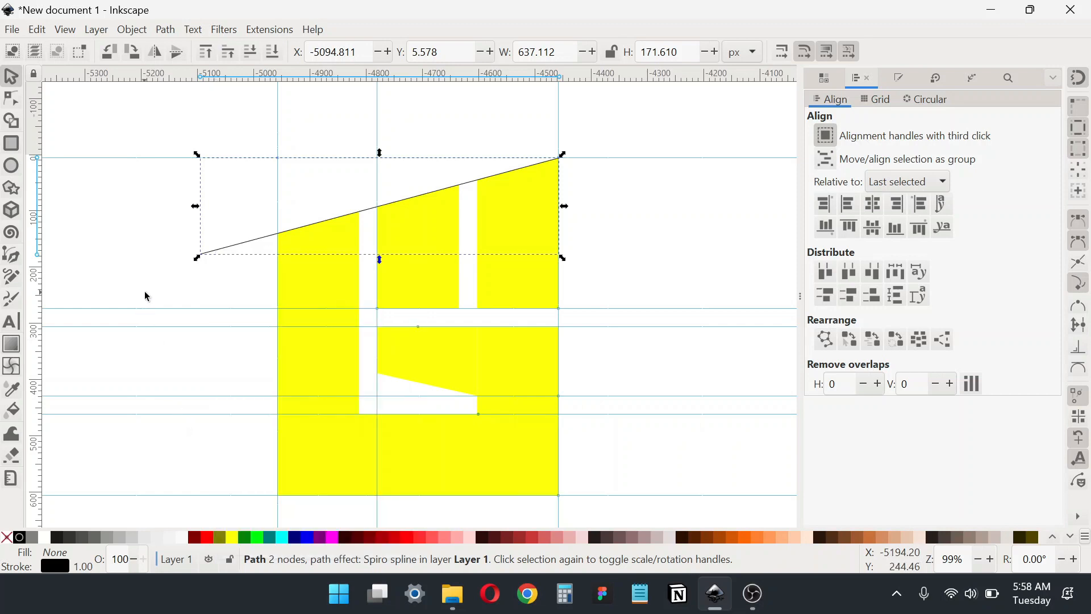
key("Delete")
- Hide the guides and merge all six yellow shapes into one path with Union
left_click_drag(207, 364, 249, 380)
left_click(65, 30)
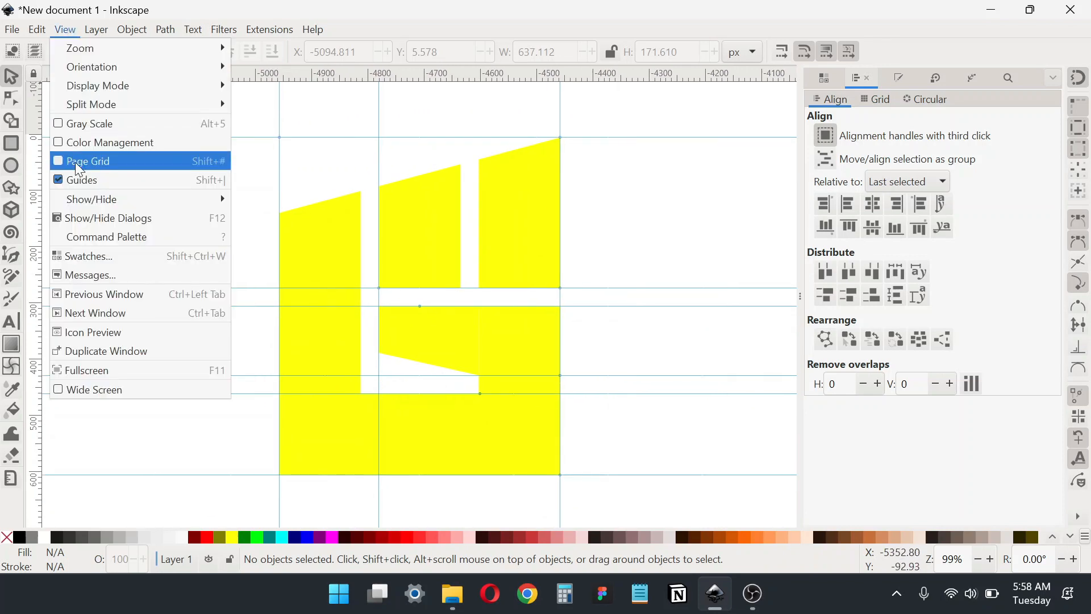
left_click(79, 179)
mouse_move(254, 296)
left_mouse_down()
mouse_move(231, 288)
mouse_move(243, 296)
left_mouse_up()
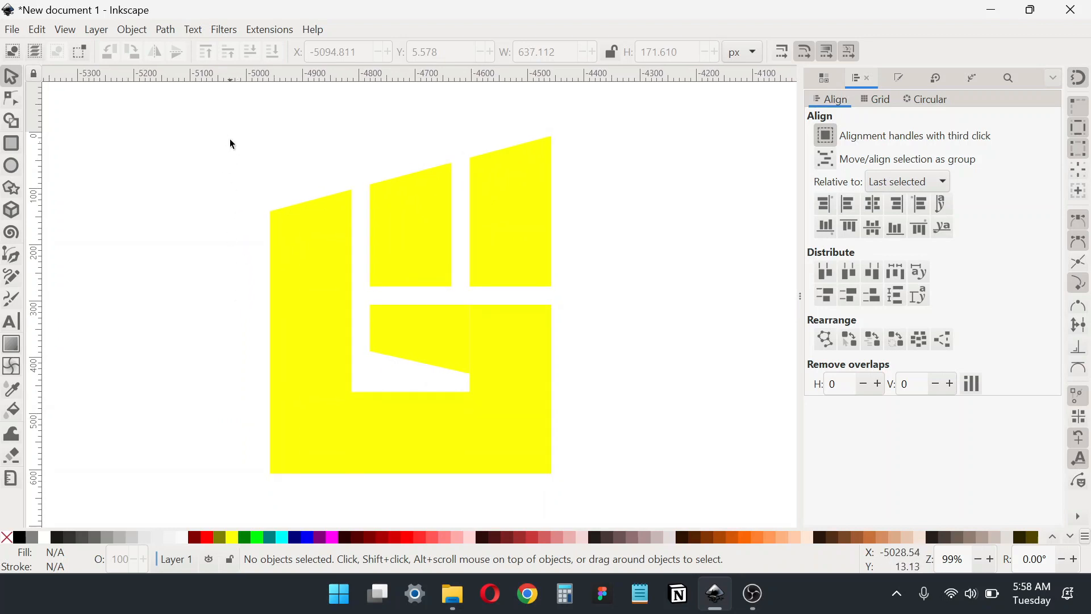
left_click_drag(227, 109, 635, 501)
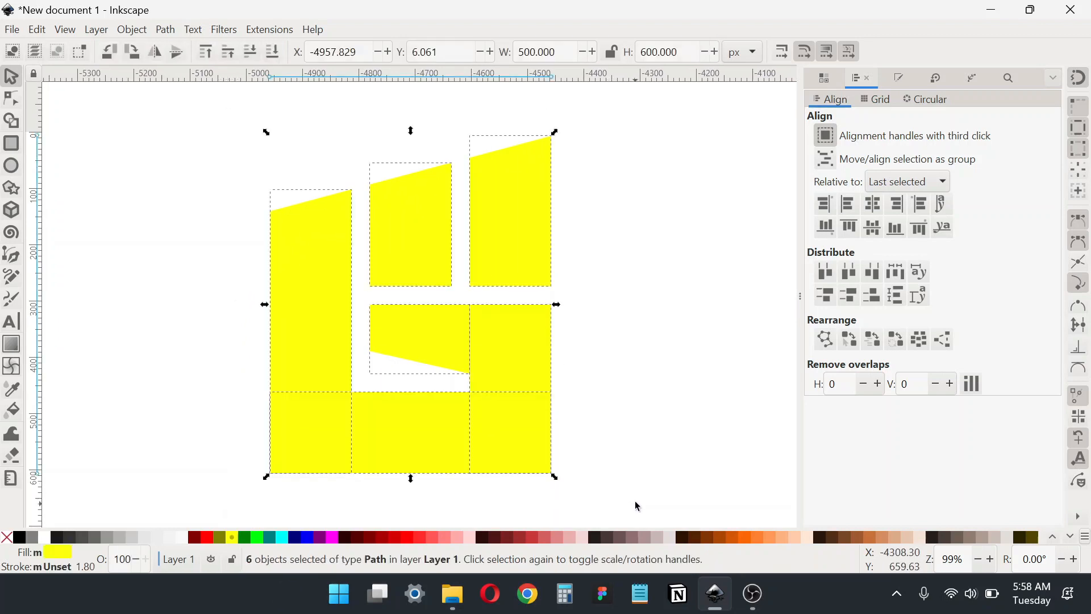
left_click(168, 30)
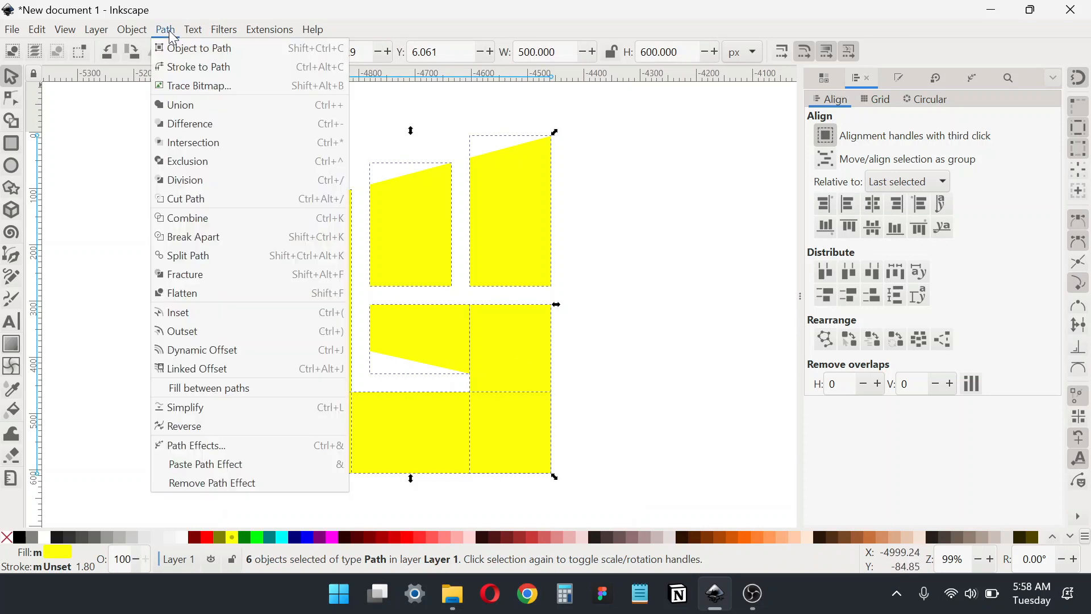
left_click(196, 108)
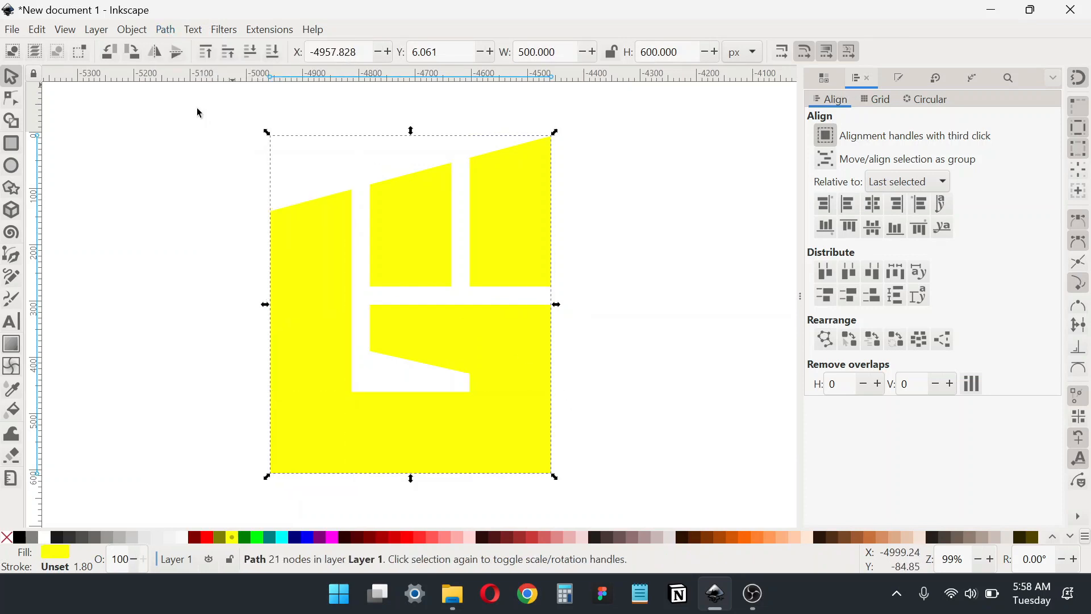
- Add the Corners live path effect to the merged logo with all of its nodes selected
left_click(15, 104)
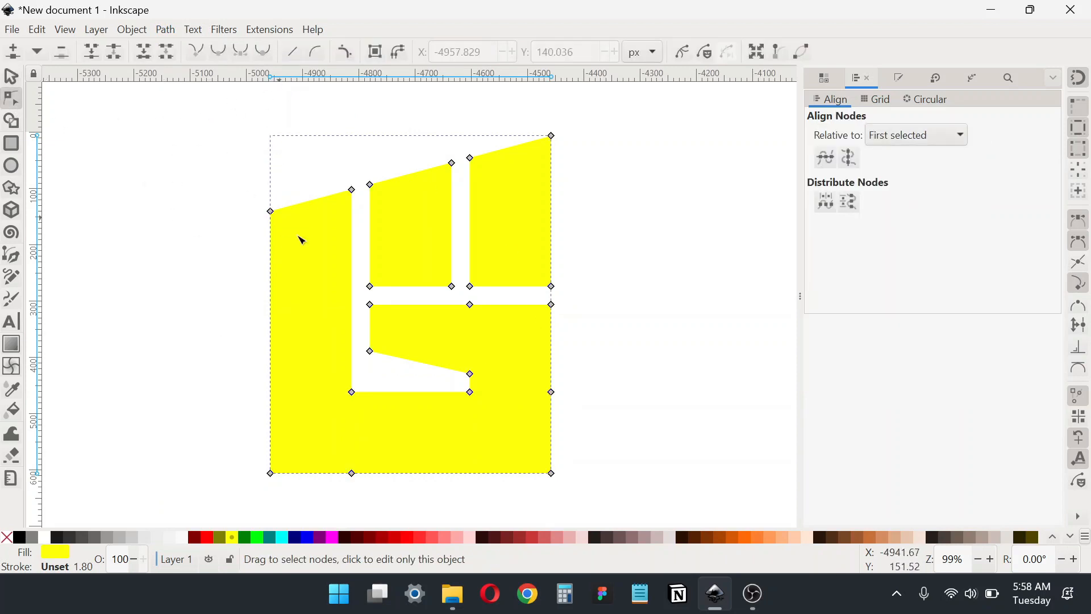
key("ctrl+a")
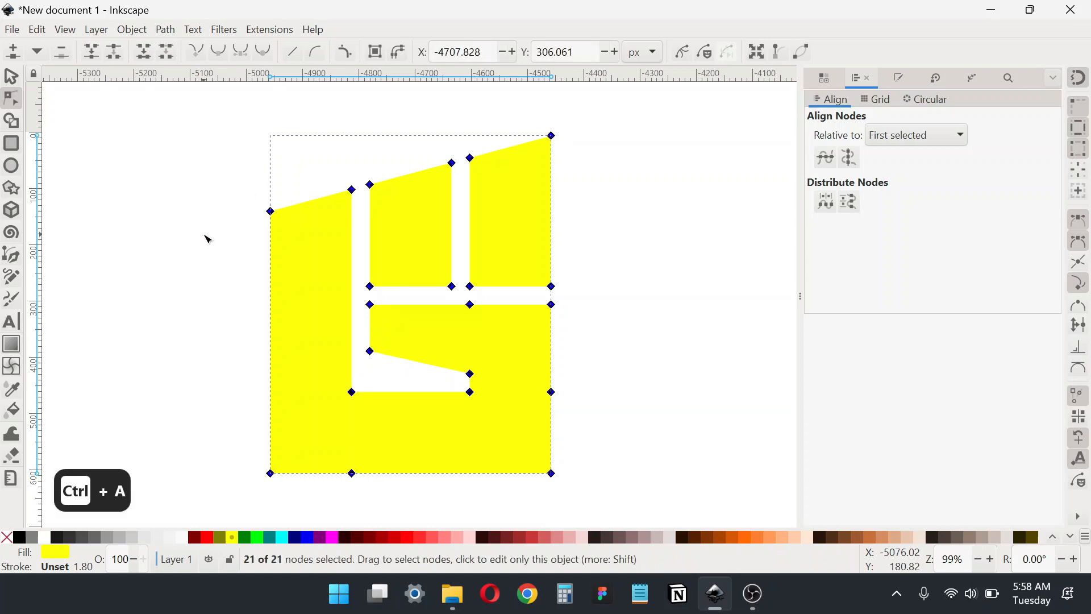
left_click(345, 56)
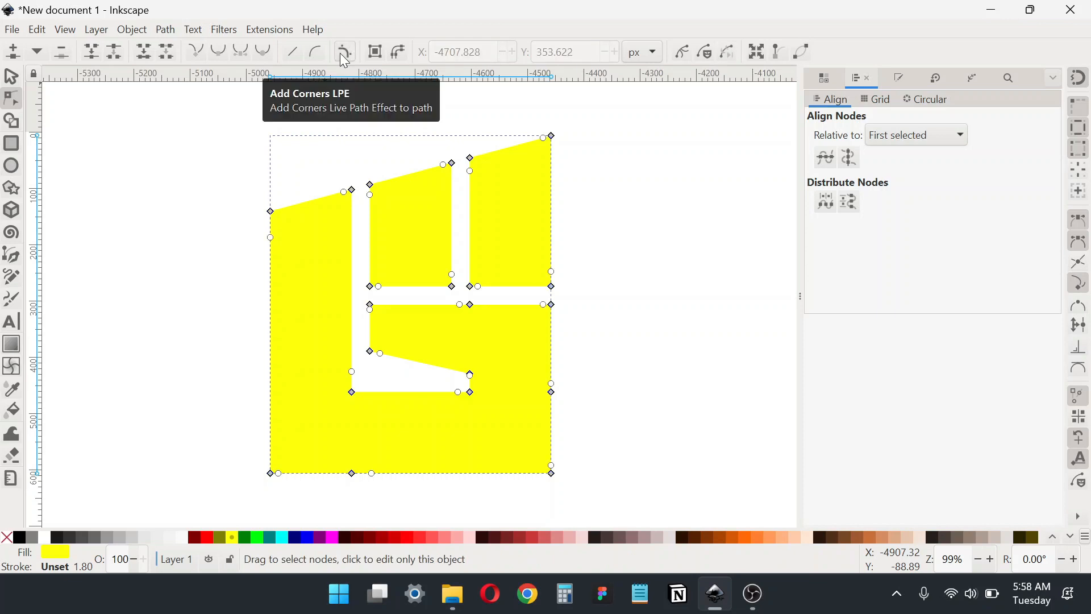
- Try rounding only the upper-right corner of the white notch with its fillet handle, and undo it
scroll(414, 443, "up", 3)
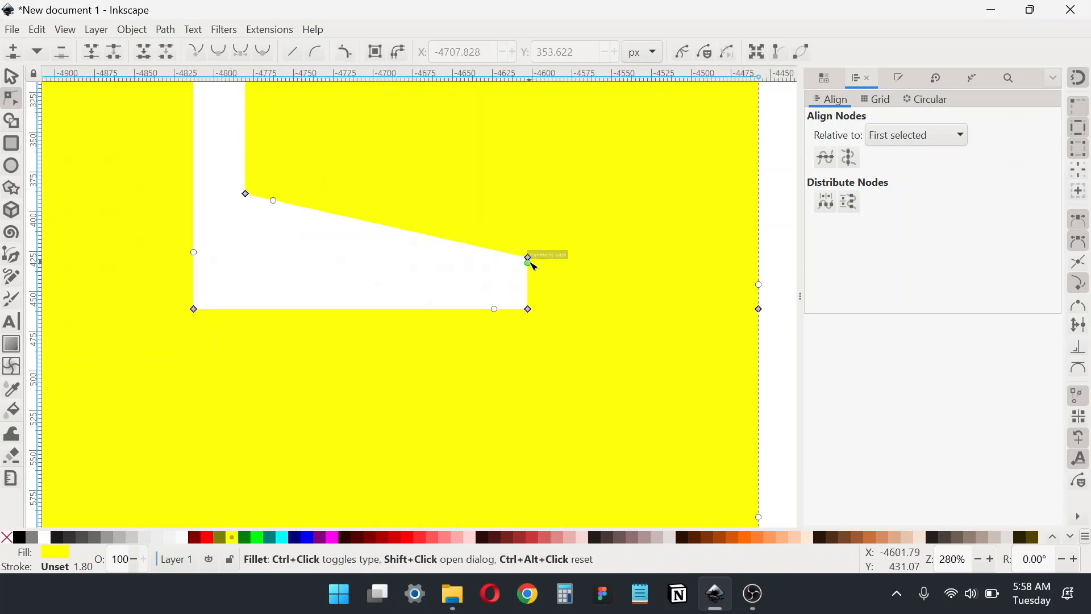
left_click_drag(532, 266, 531, 281)
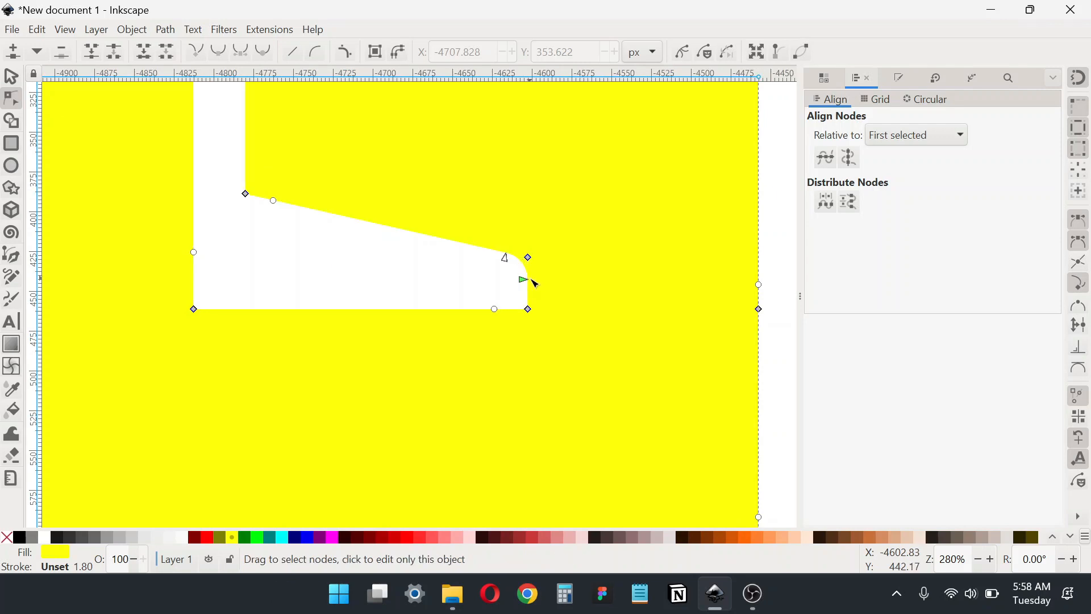
scroll(417, 400, "down", 1)
key("ctrl+z")
scroll(463, 399, "down", 2)
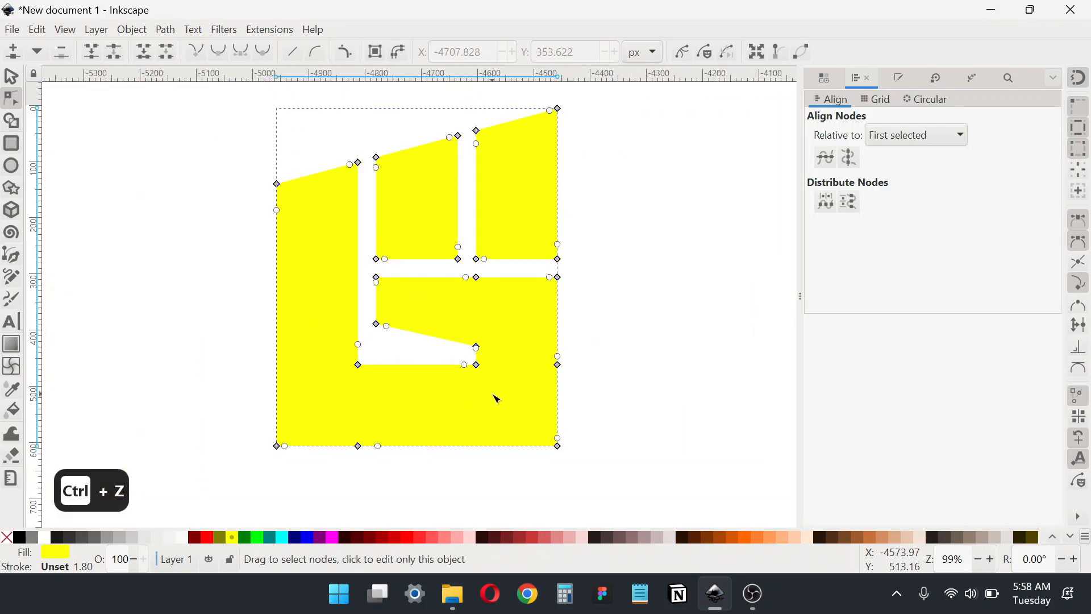
- Round all corners of the merged logo slightly by adjusting a fillet handle with all 21 nodes selected
key("ctrl+a")
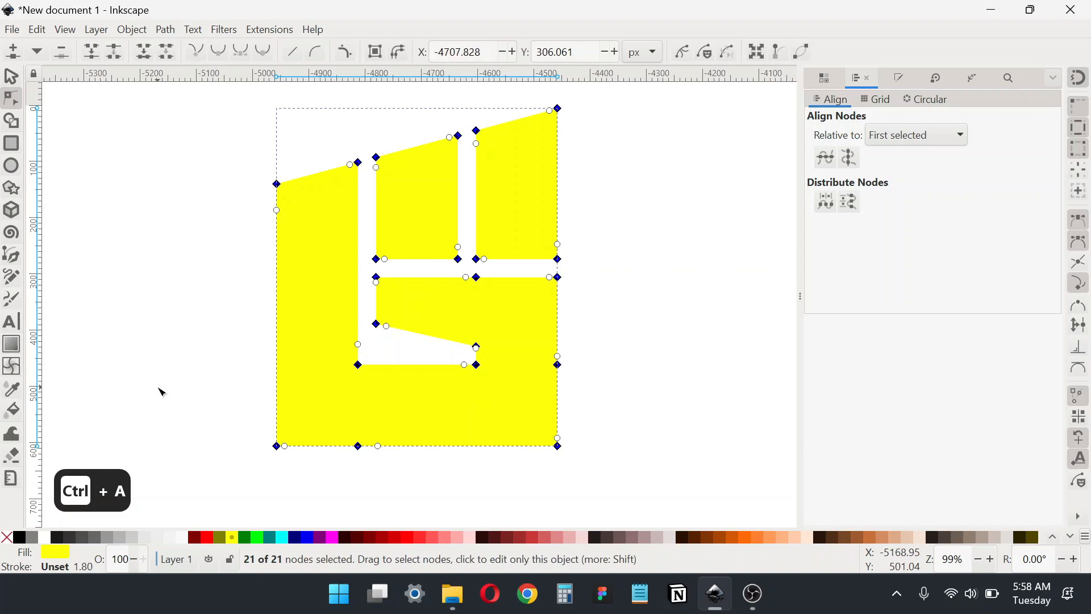
scroll(477, 402, "up", 3)
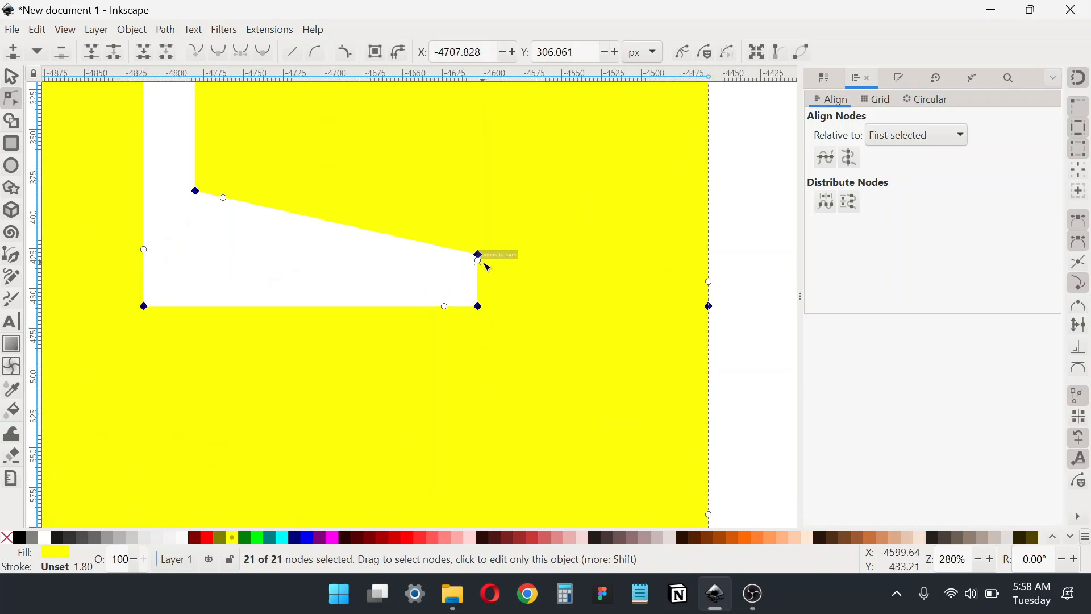
left_click_drag(483, 264, 487, 275)
scroll(543, 316, "down", 2)
left_click(14, 80)
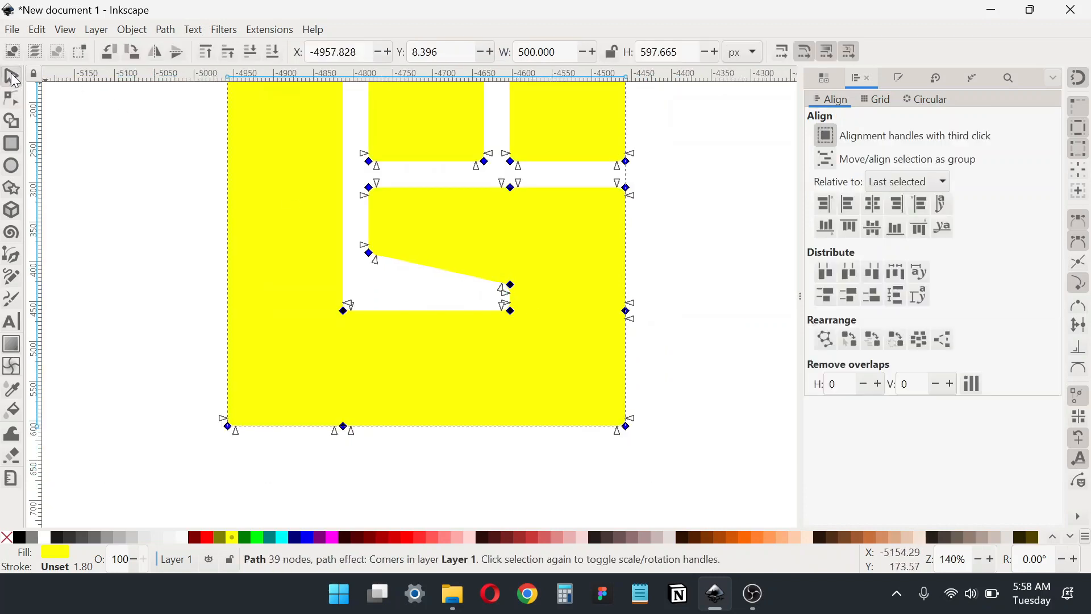
left_click(132, 189)
scroll(309, 262, "down", 1)
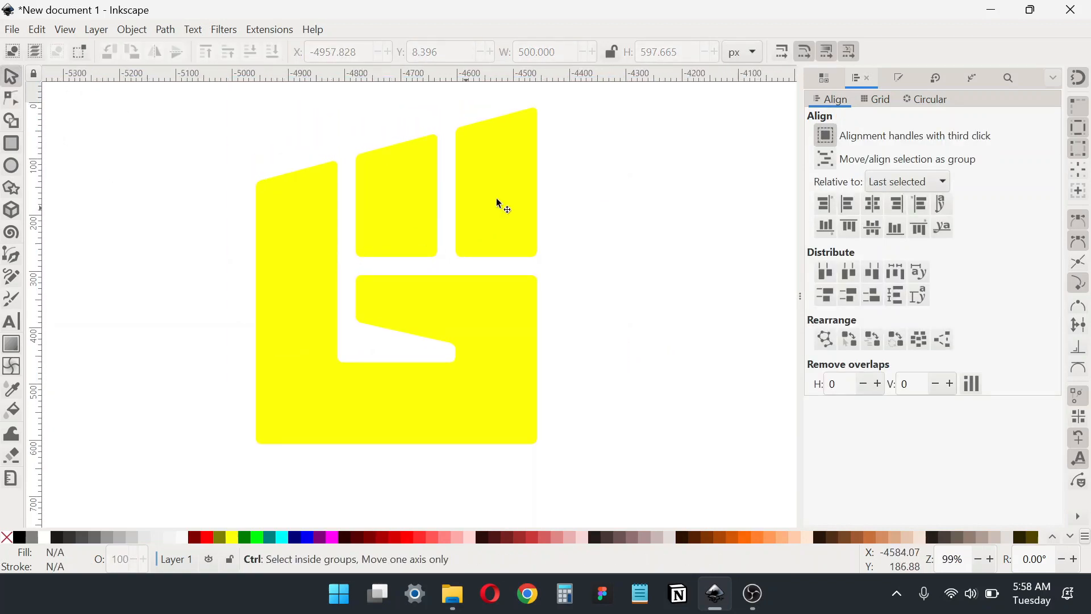
- Convert the rounded logo to a plain path, baking in the Corners effect
scroll(498, 204, "down", 1)
scroll(438, 272, "down", 3)
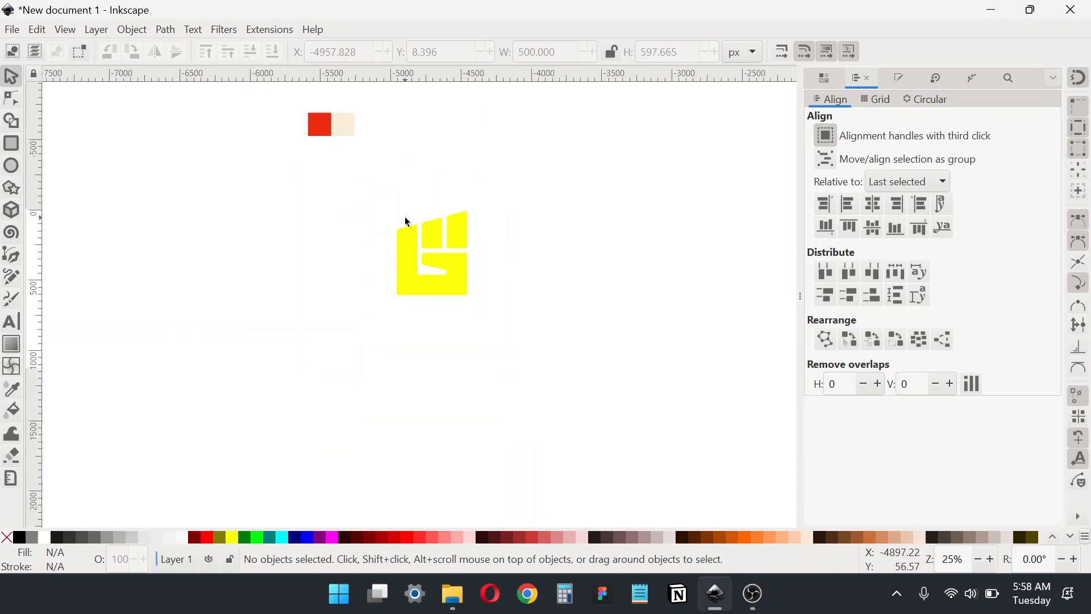
left_click(407, 236)
left_click(164, 29)
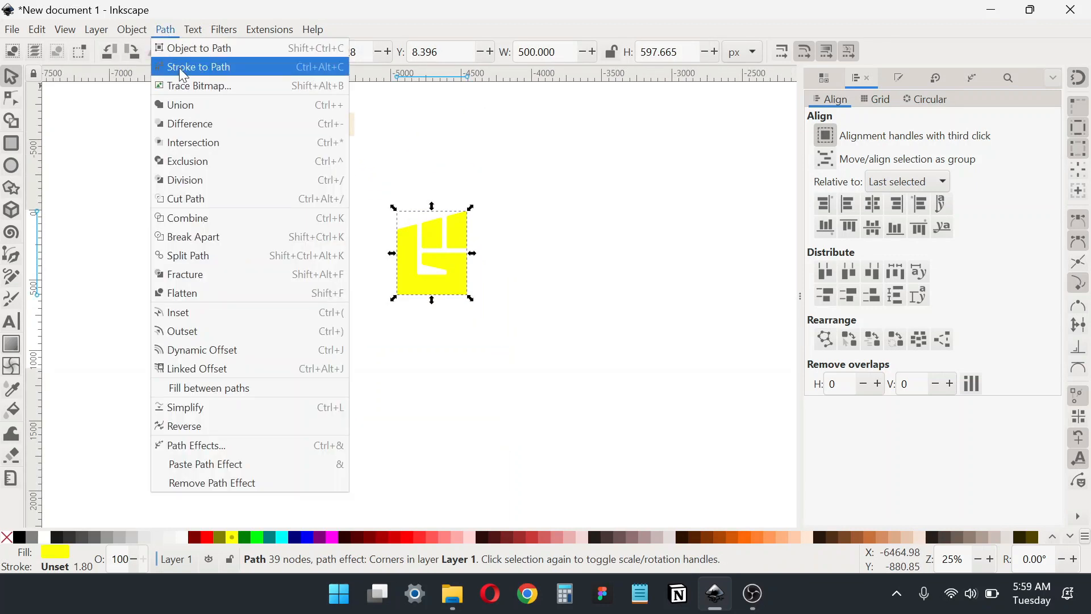
left_click(219, 63)
- Move the red and cream colour swatches farther left, away from the logo
scroll(343, 281, "up", 2)
left_click(340, 180)
left_click_drag(339, 181, 240, 178)
left_click(306, 257)
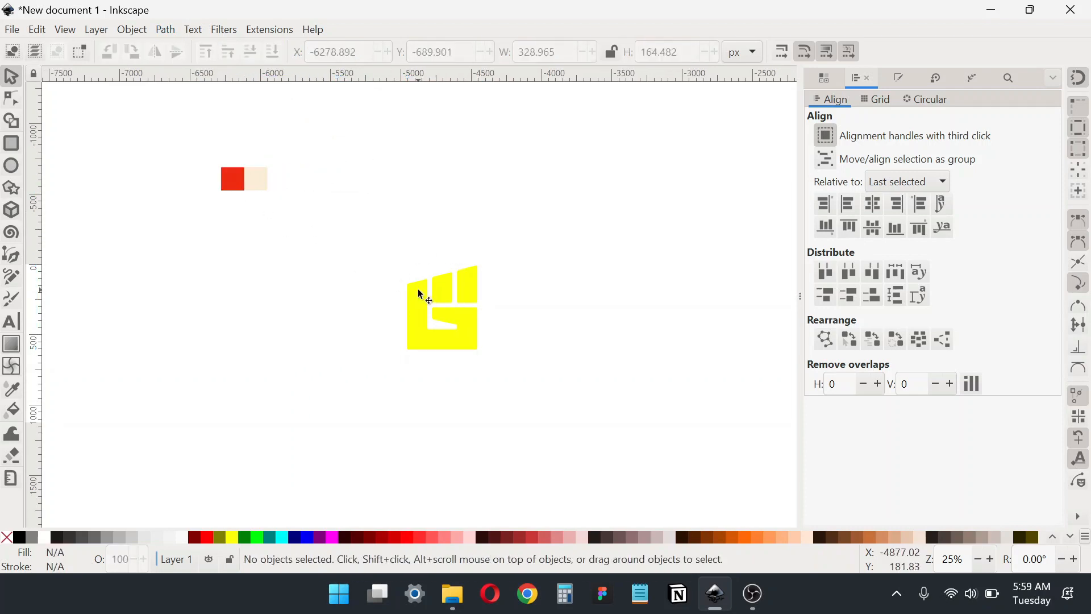
- Draw a square about 1535 px wide over the logo and lower it to the bottom of the stack
left_click(11, 144)
left_click_drag(338, 202, 554, 420)
left_click(11, 76)
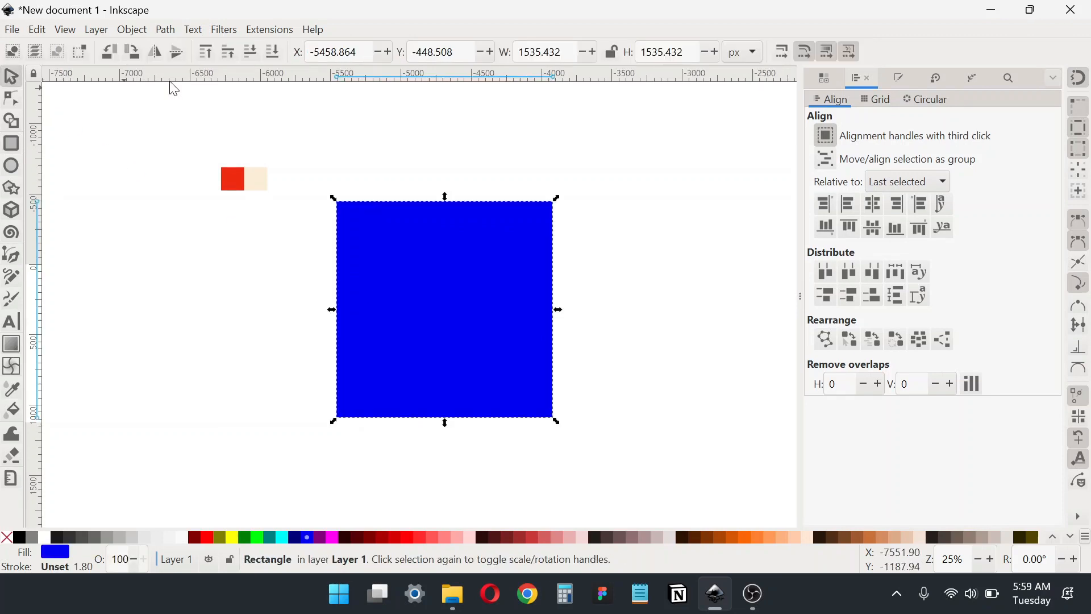
left_click(272, 52)
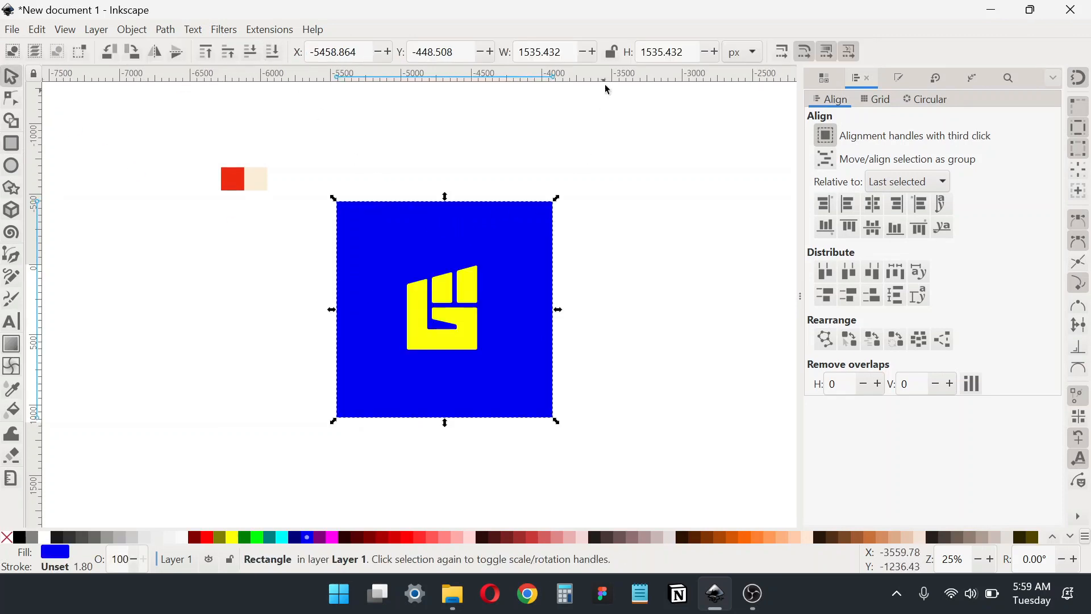
- Set the background square to 1500 × 1500 px with its proportions locked, and unlock them again
left_click(611, 52)
left_click(547, 51)
key("ctrl+a")
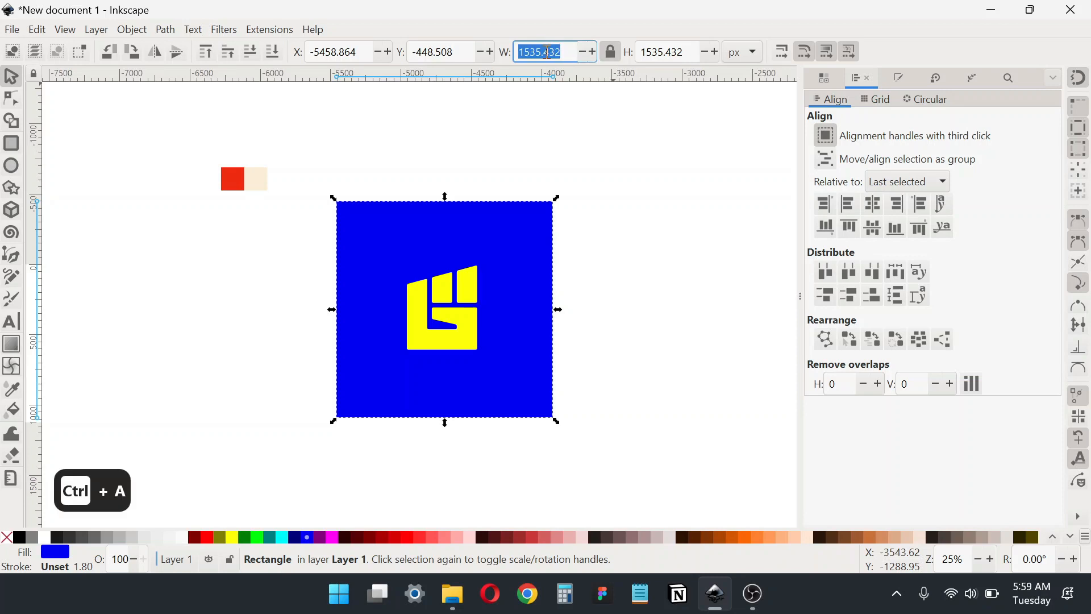
type("1500")
key("Return")
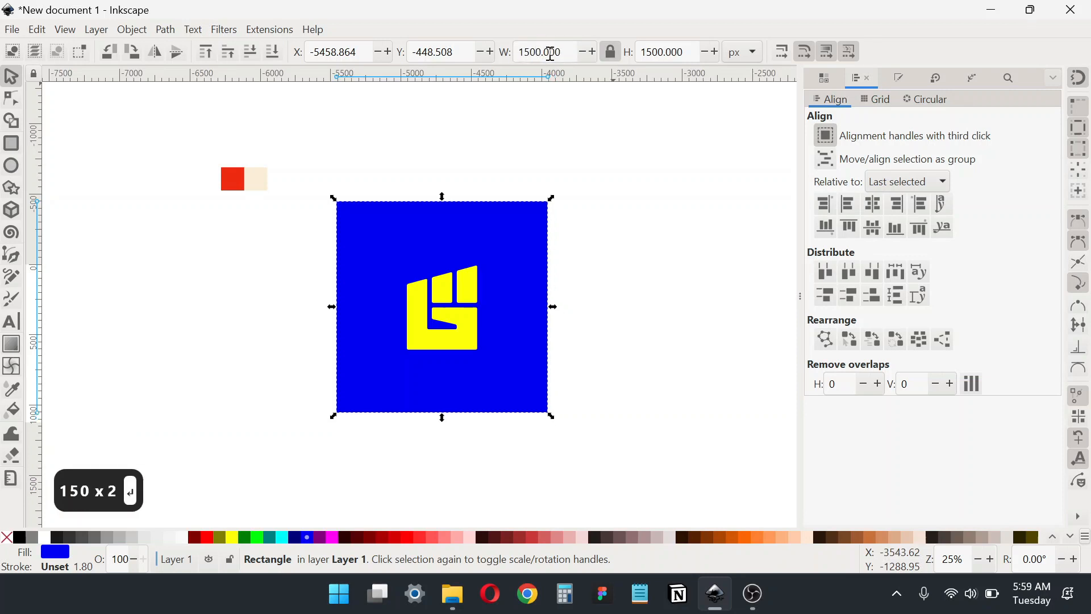
left_click(611, 51)
- Centre the background square and the logo on each other horizontally and vertically
left_click(471, 291, "shift")
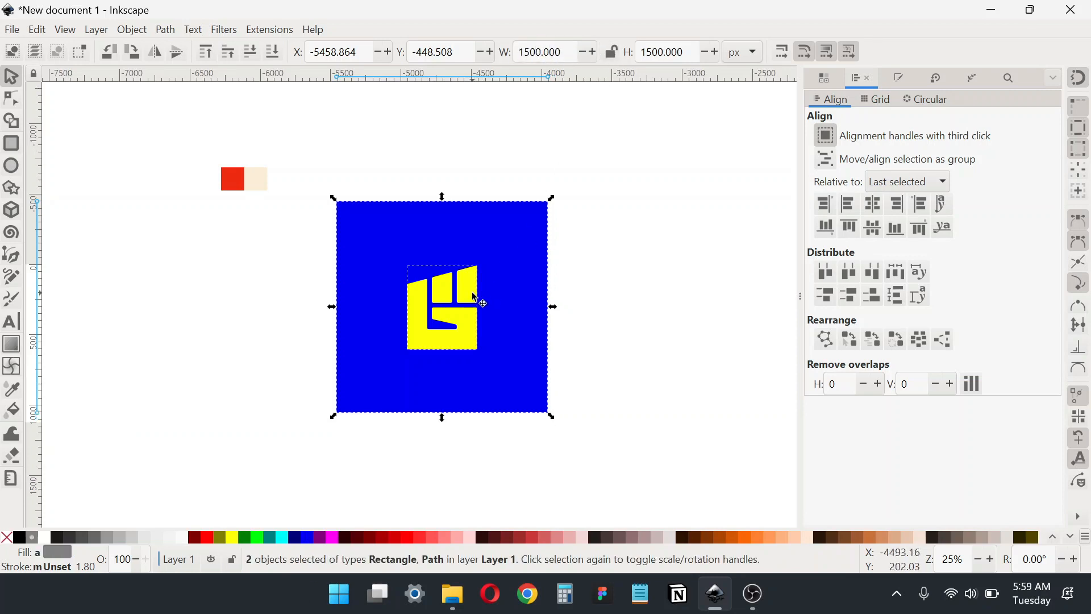
key("ctrl+shift+a")
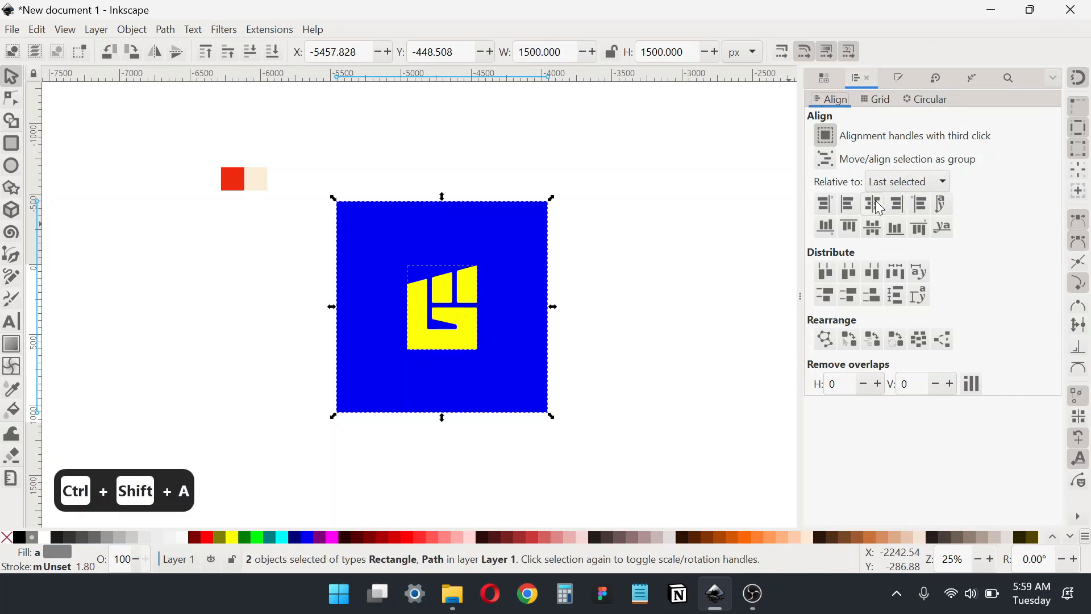
left_click(873, 228)
left_click(597, 241)
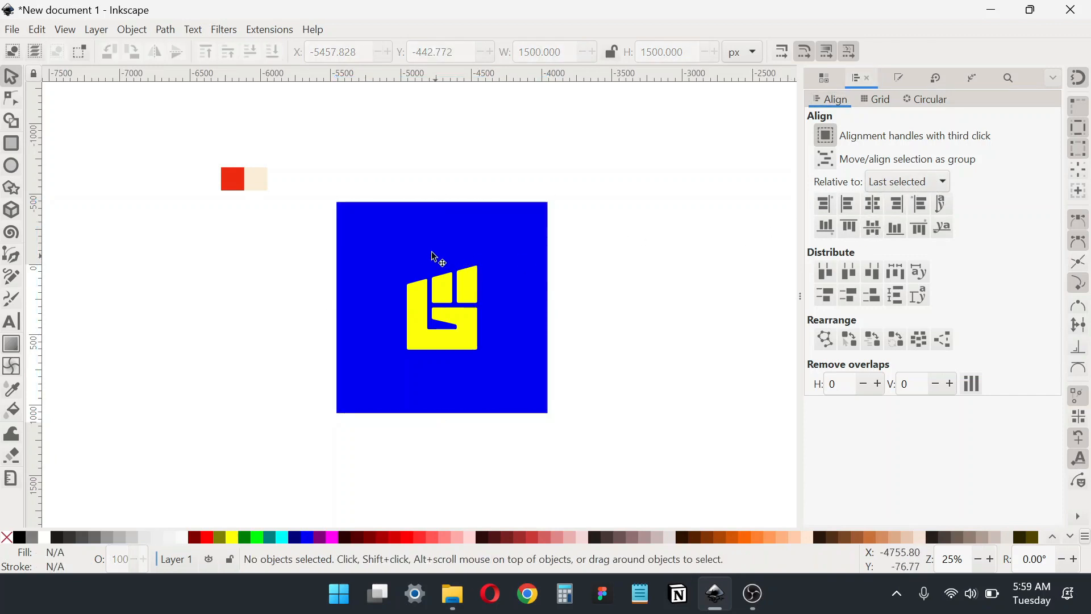
- Fill the background square with the swatch's red #ed2a0e using the colour picker
left_click(360, 234)
key("d")
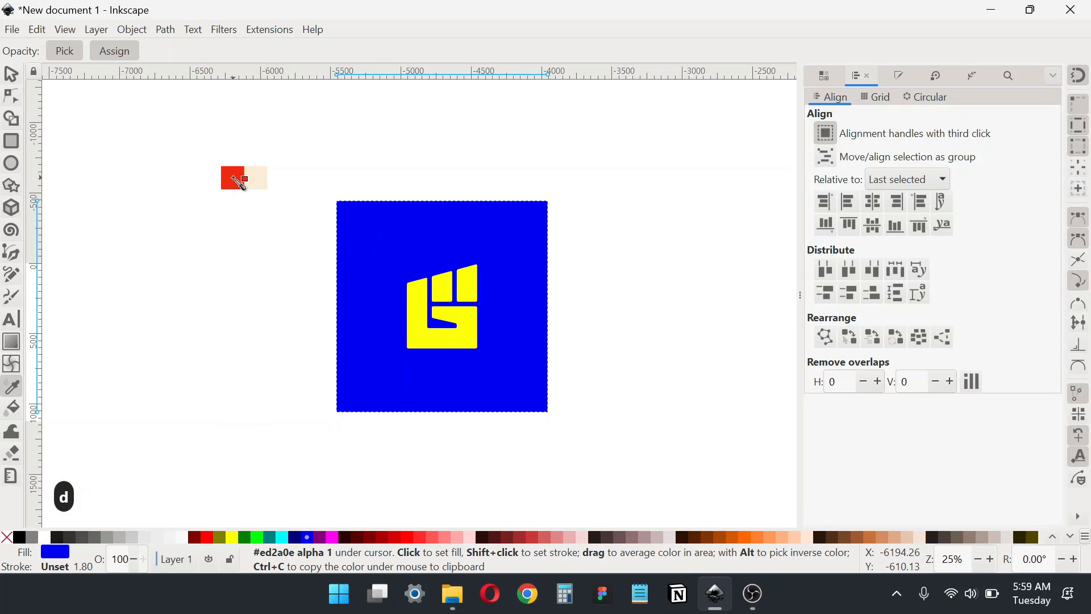
left_click(239, 180)
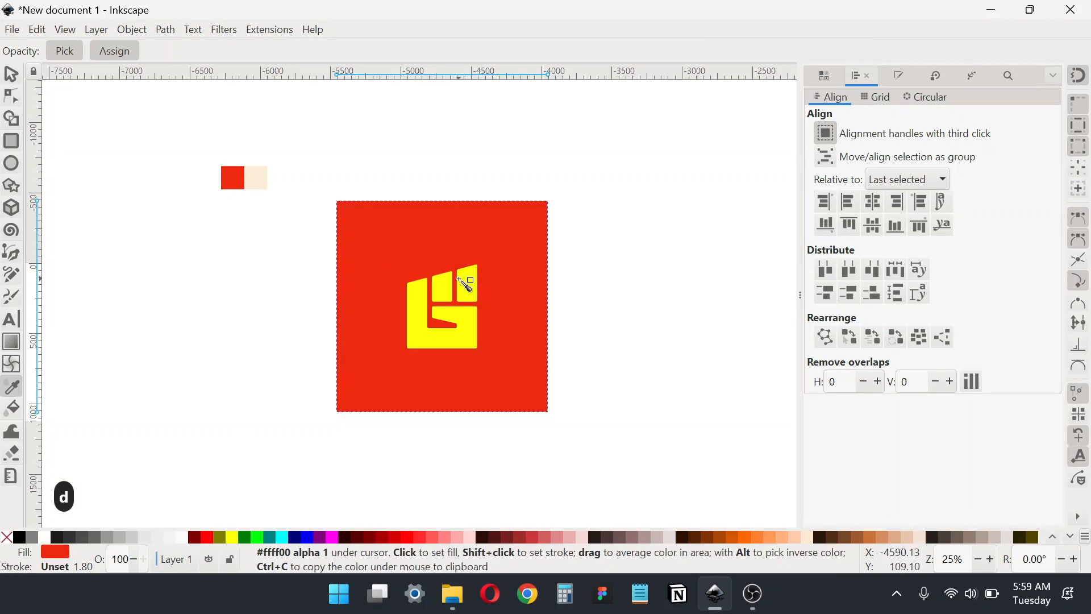
- Fill the logo with the swatch's cream #fcedd8 using the colour picker
key("s")
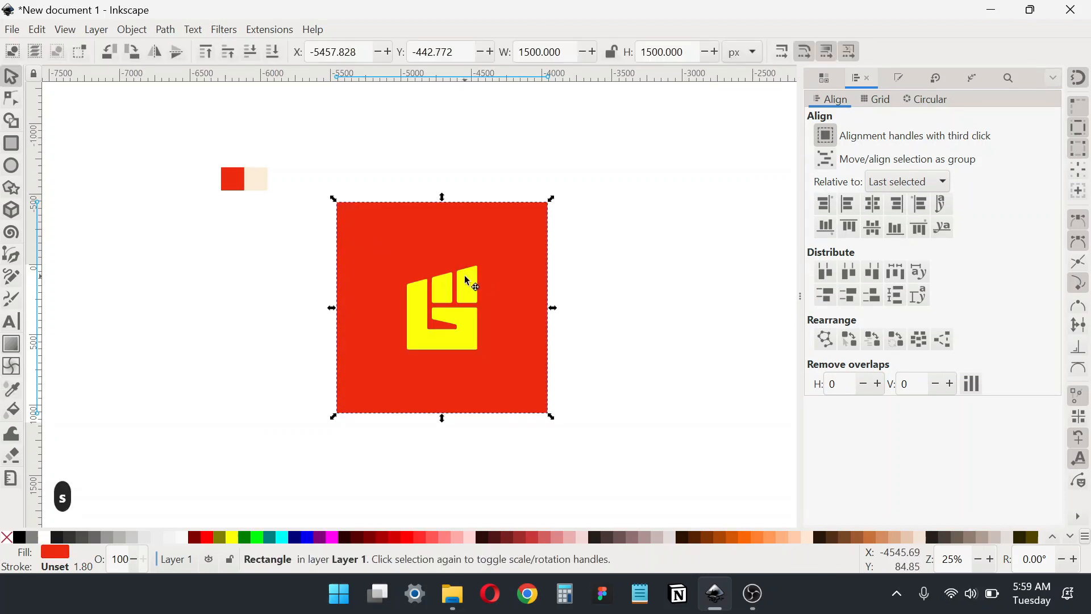
left_click(465, 276)
key("d")
left_click(258, 174)
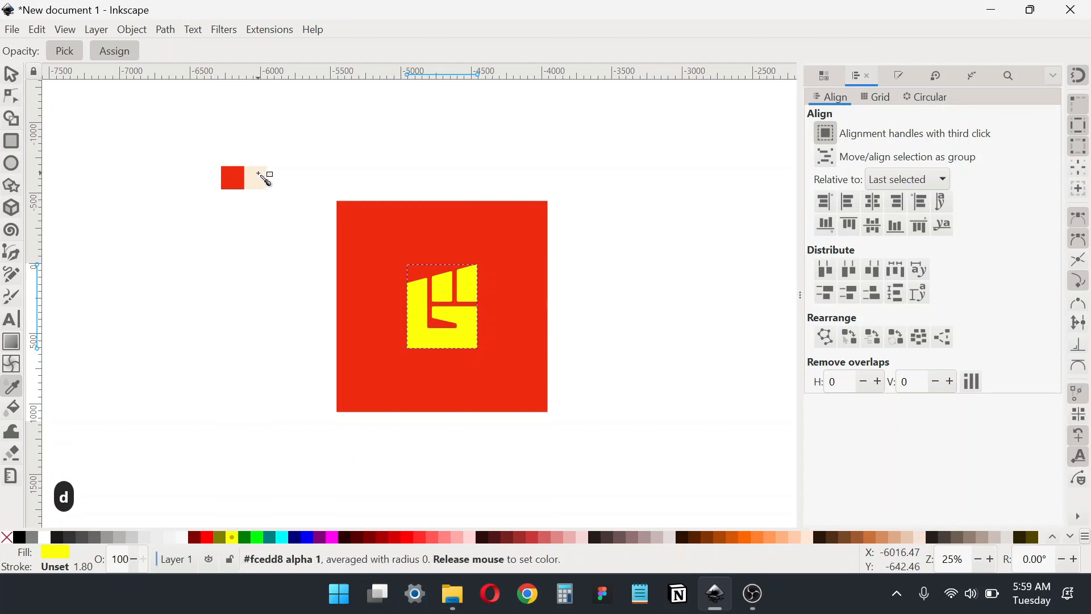
- Delete the red and cream colour swatches
left_click(14, 74)
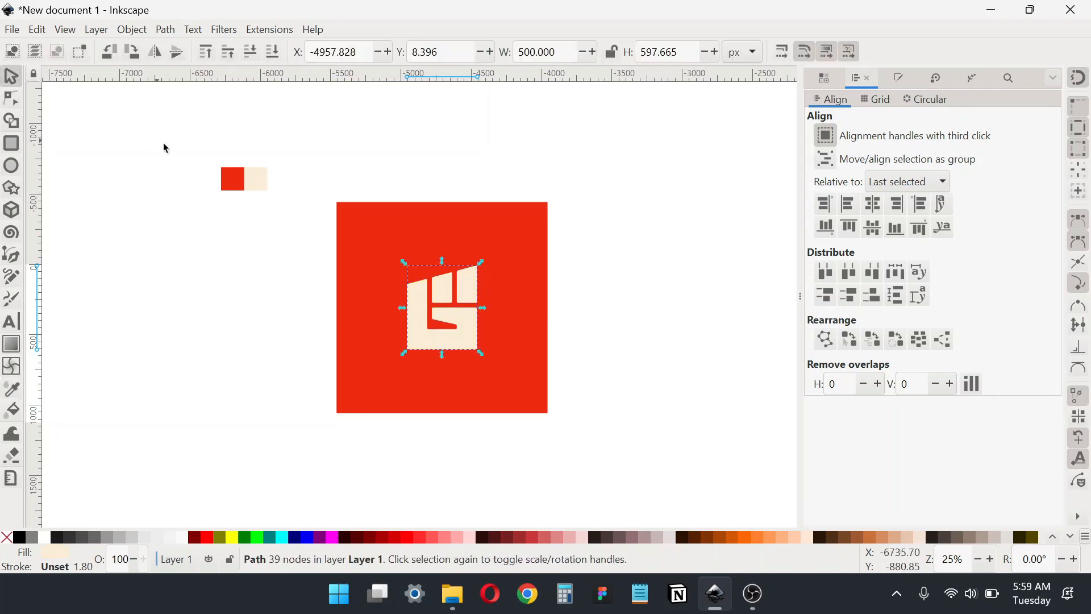
left_click(237, 180)
key("Delete")
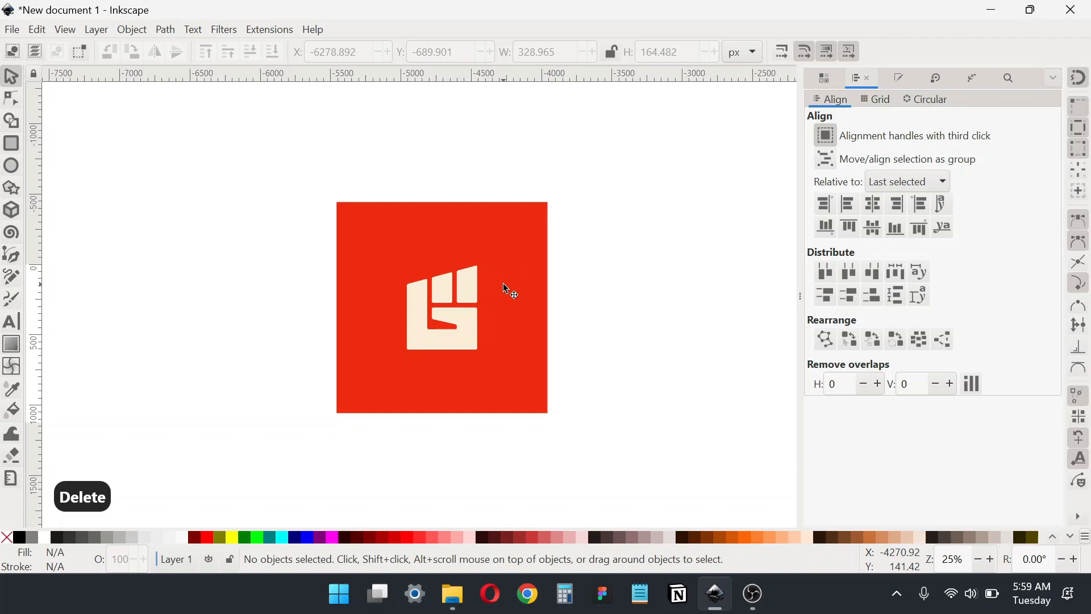
- Enlarge the red background square around its centre to about 3249 × 3249 px
scroll(490, 360, "up", 3)
scroll(517, 378, "down", 4)
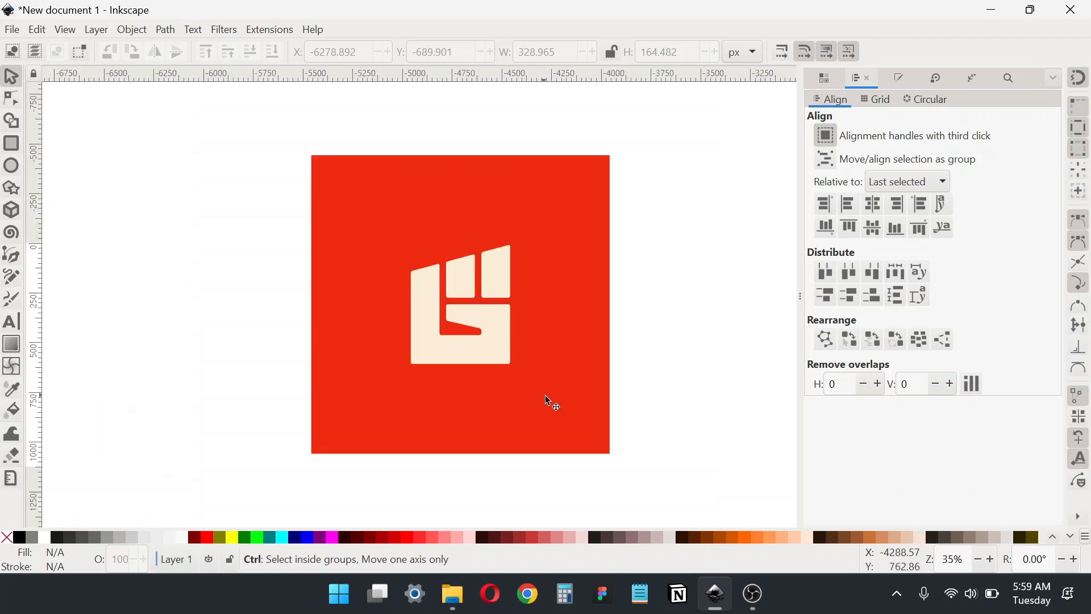
left_click(577, 416)
left_click_drag(604, 446, 685, 521)
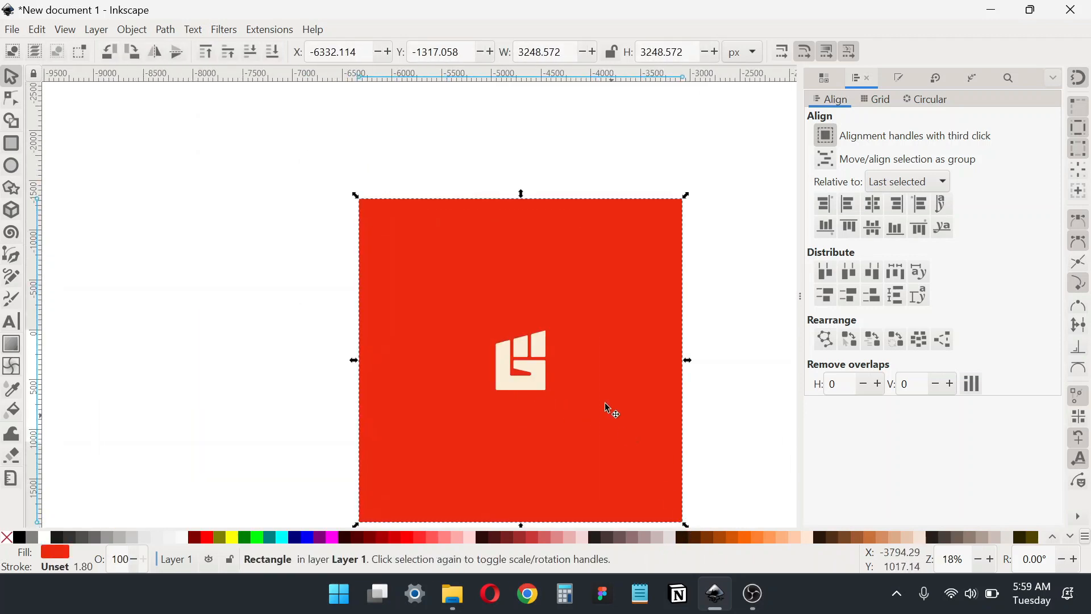
scroll(586, 378, "up", 3)
scroll(529, 336, "up", 1)
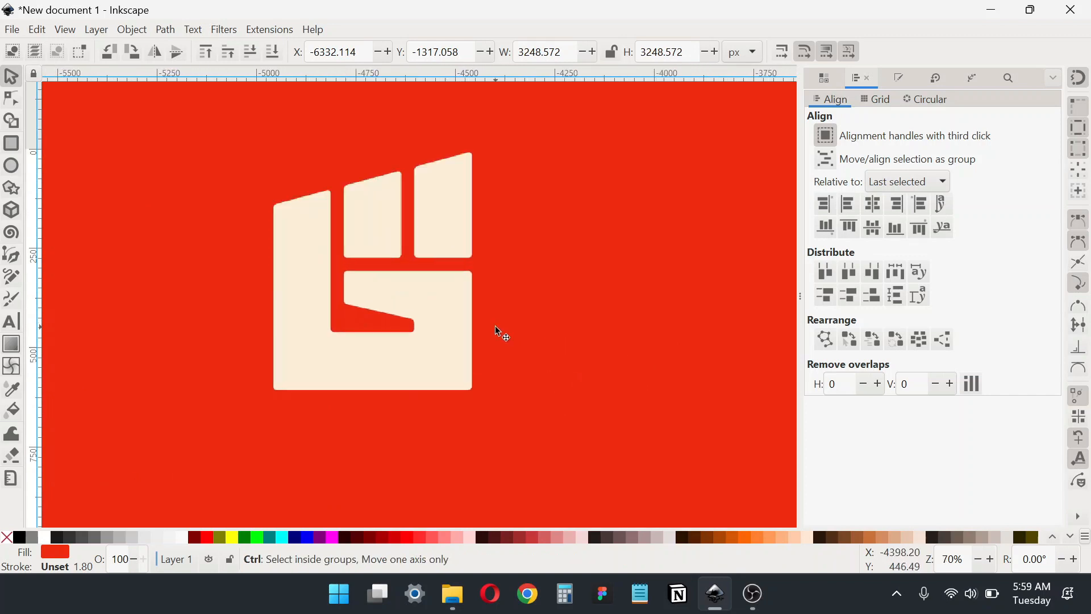